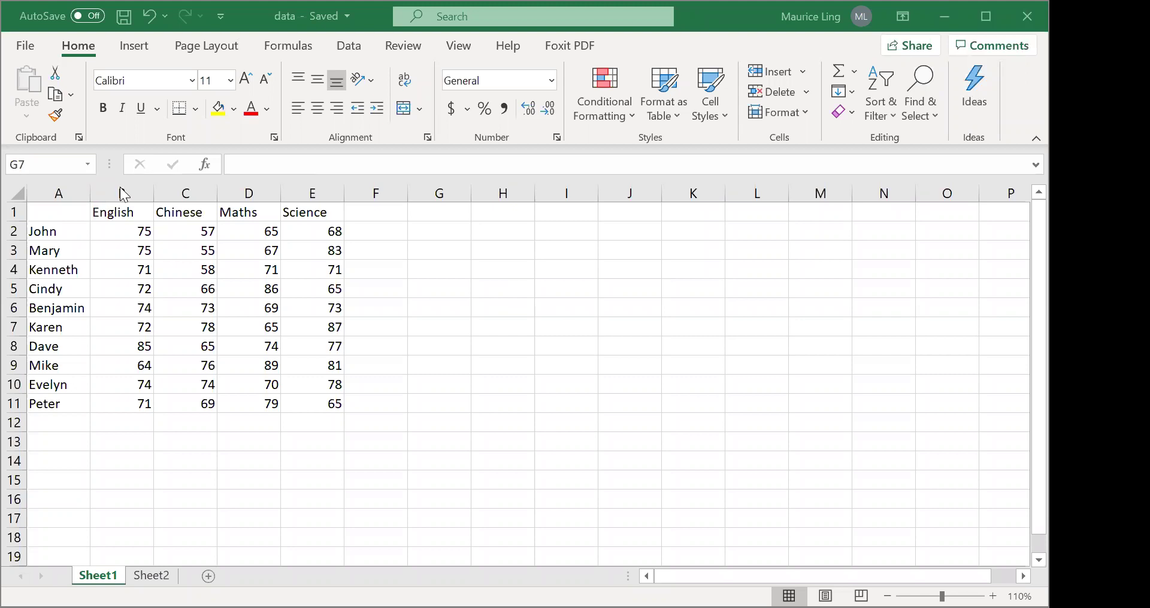
- Examine the score columns by selecting English with Chinese, English with Maths, and English through Science together
drag(123, 192, 158, 204)
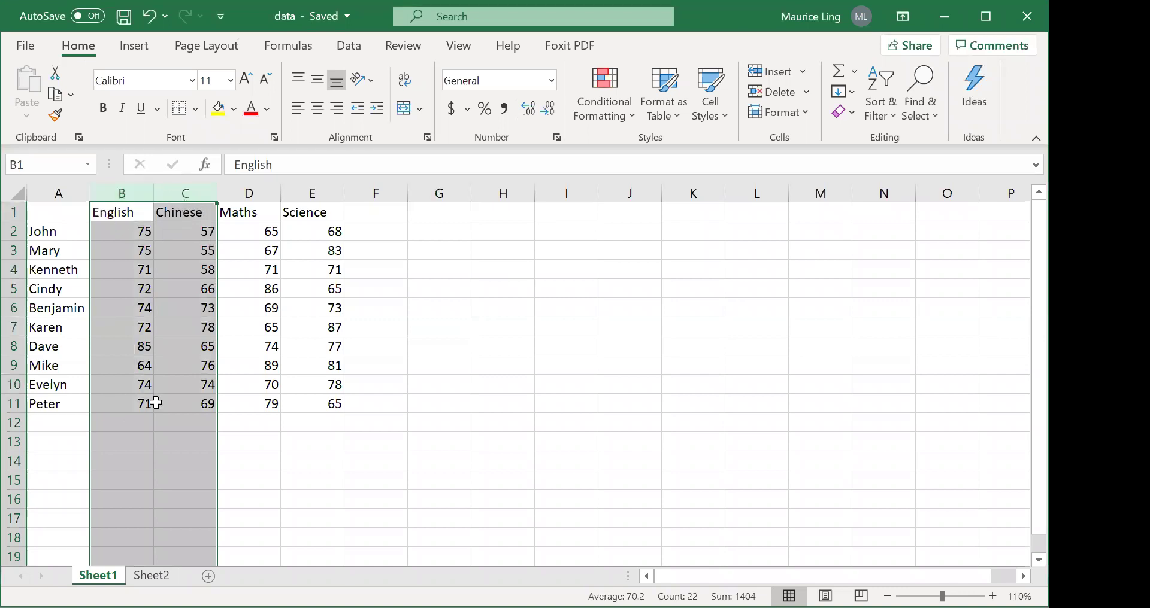
click(121, 191)
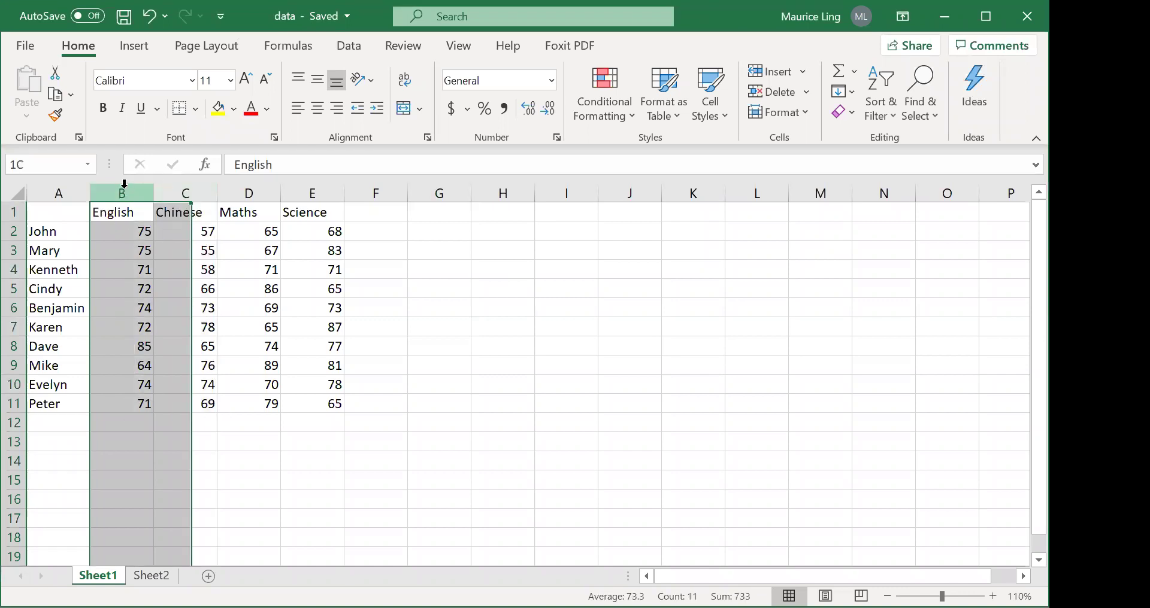
ctrl+click(237, 193)
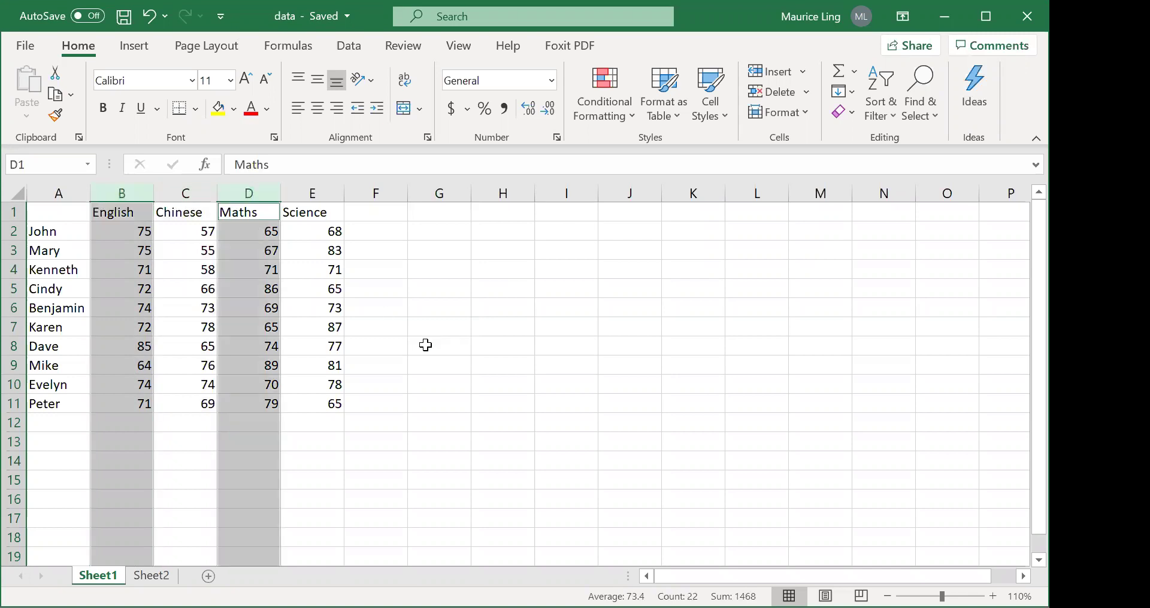
click(183, 271)
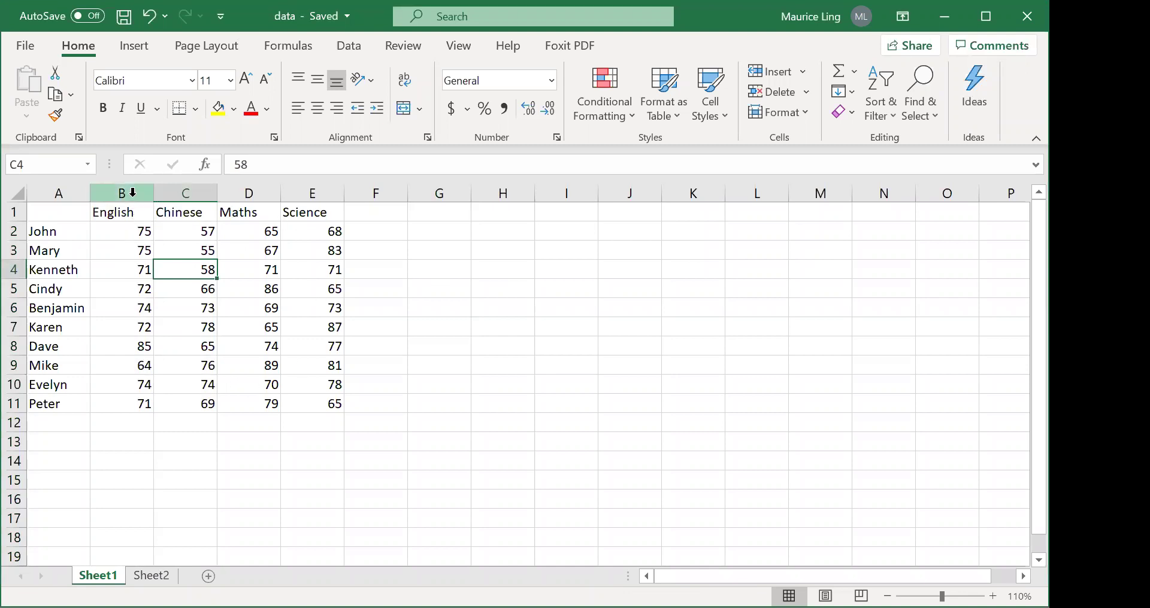
drag(129, 192, 312, 194)
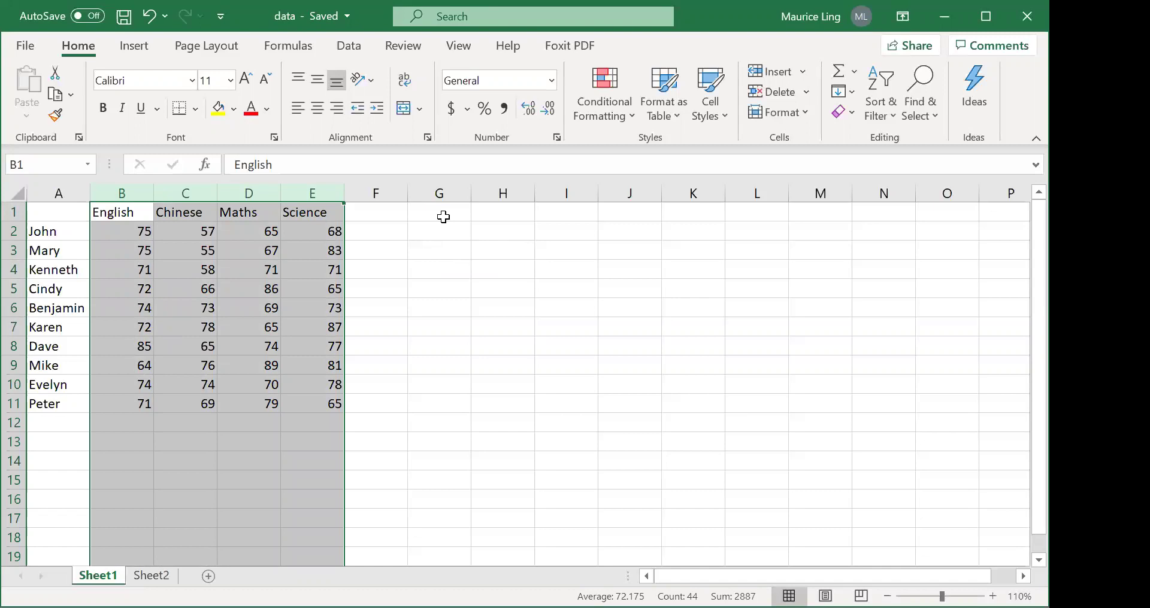
- Enter "Null hypothesis: all the averages are equal" in cell G1
click(443, 217)
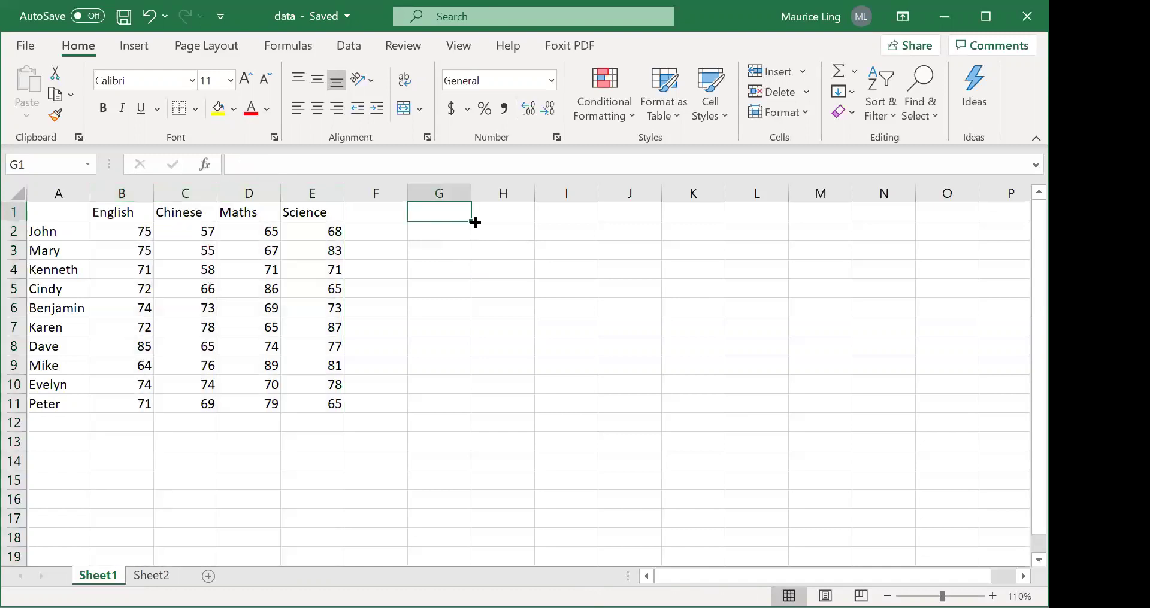
text(Null hypo)
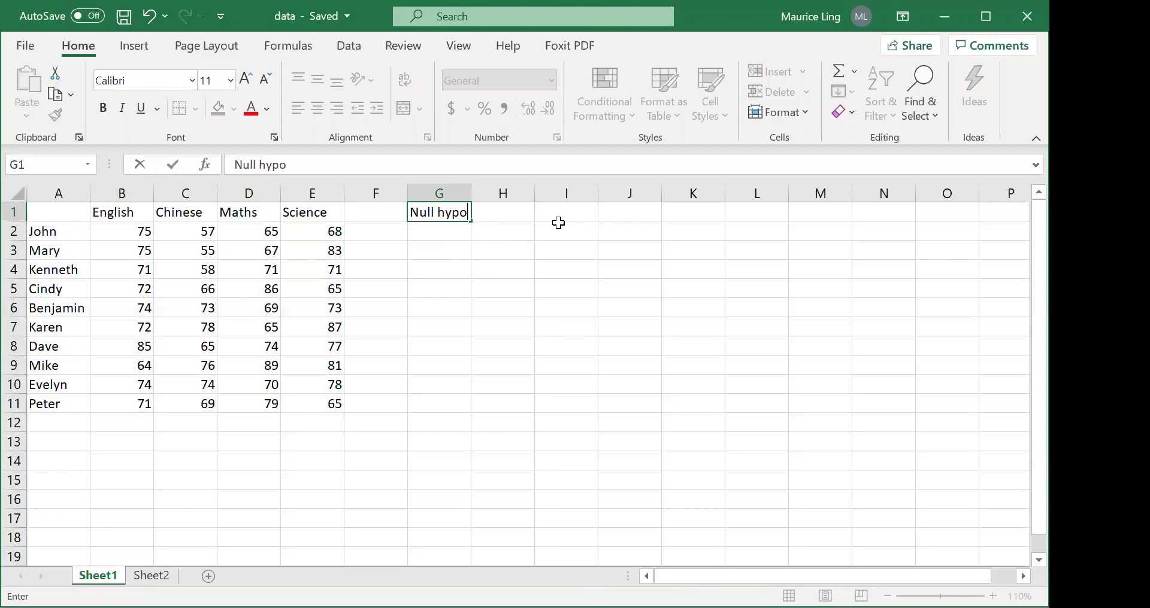
text(theisis: all the avere)
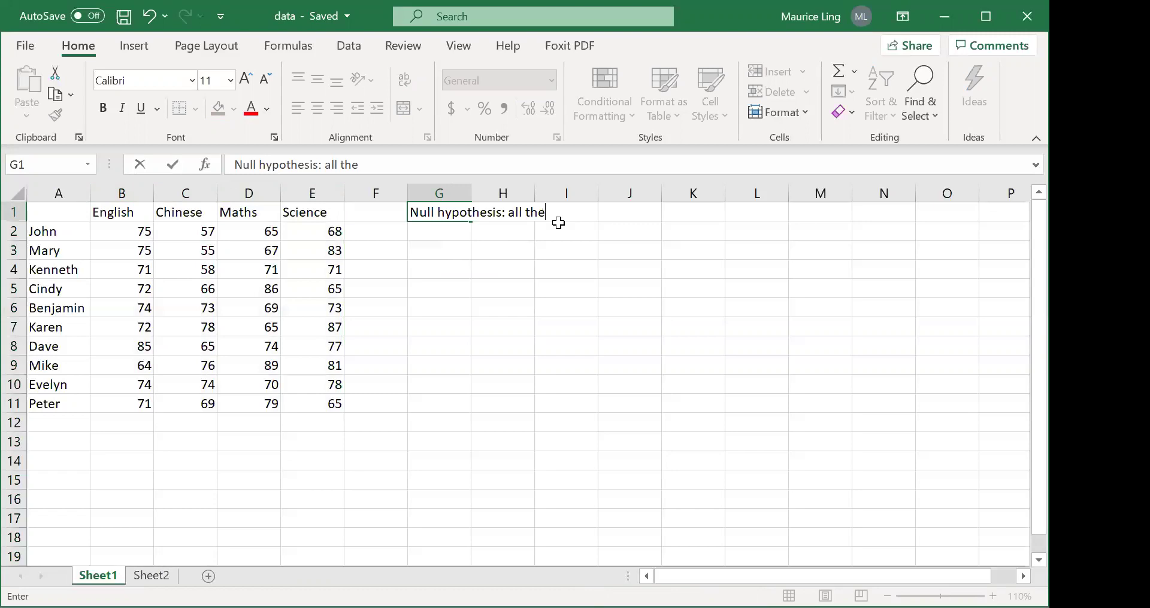
key(BackSpace)
key(BackSpace)
key(BackSpace)
text(w)
key(BackSpace)
text(erages are euqual)
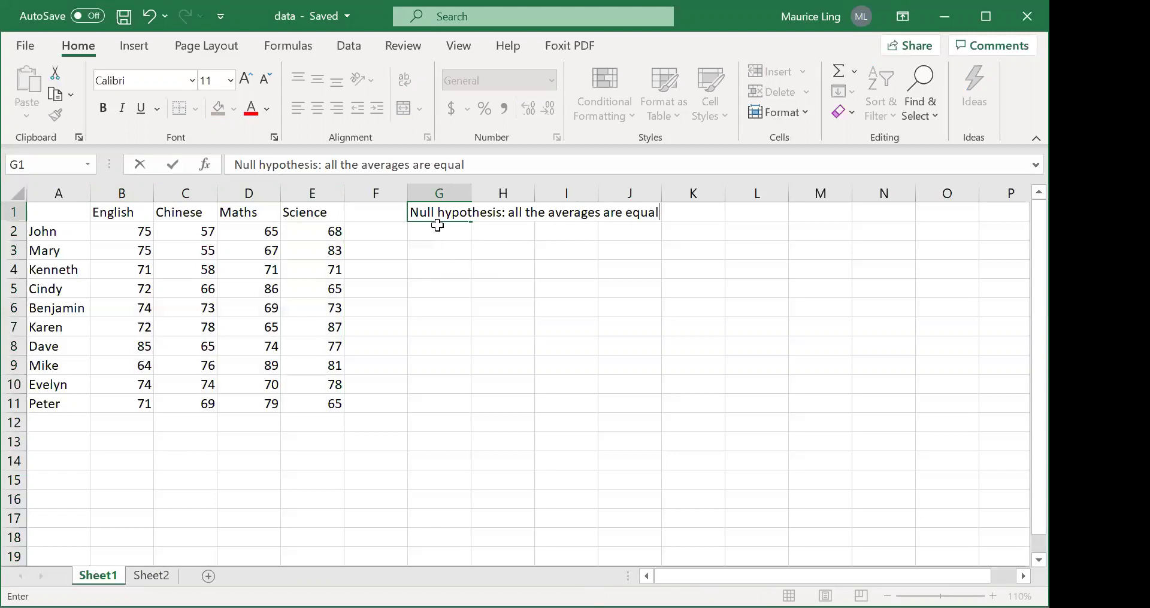
click(434, 230)
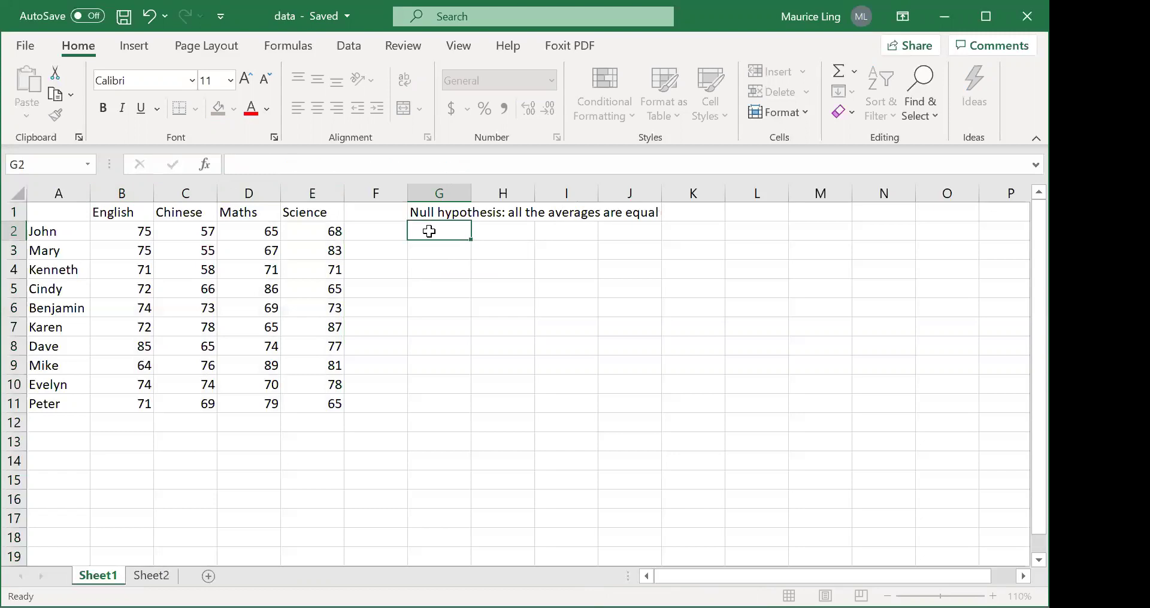
- Go through the individual subject columns whose averages the null hypothesis compares
click(118, 191)
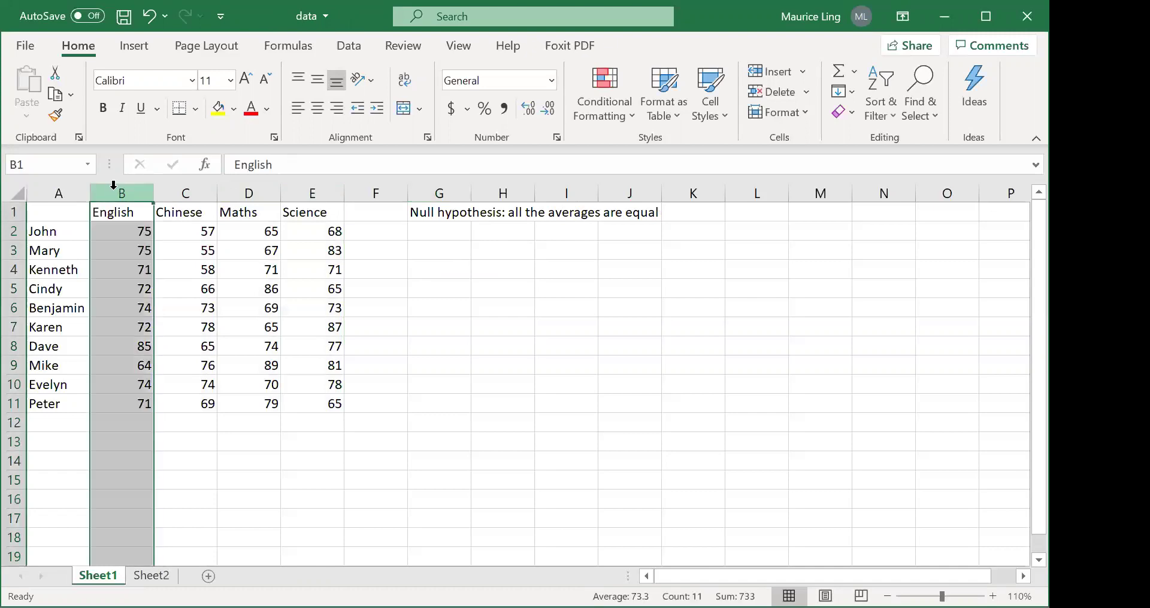
click(166, 188)
click(262, 190)
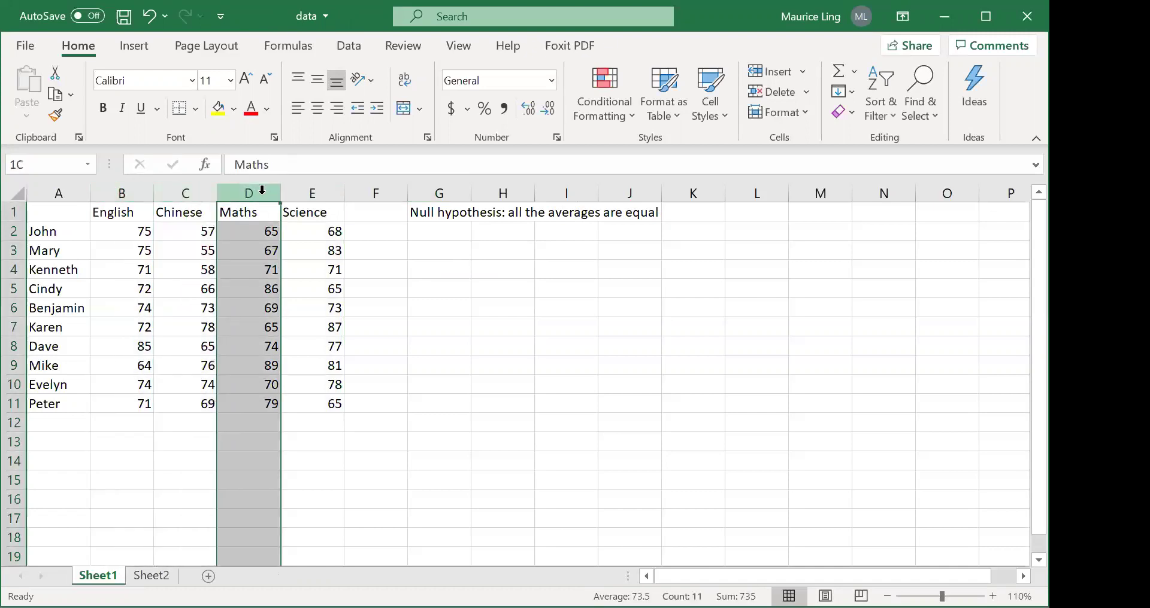
click(301, 186)
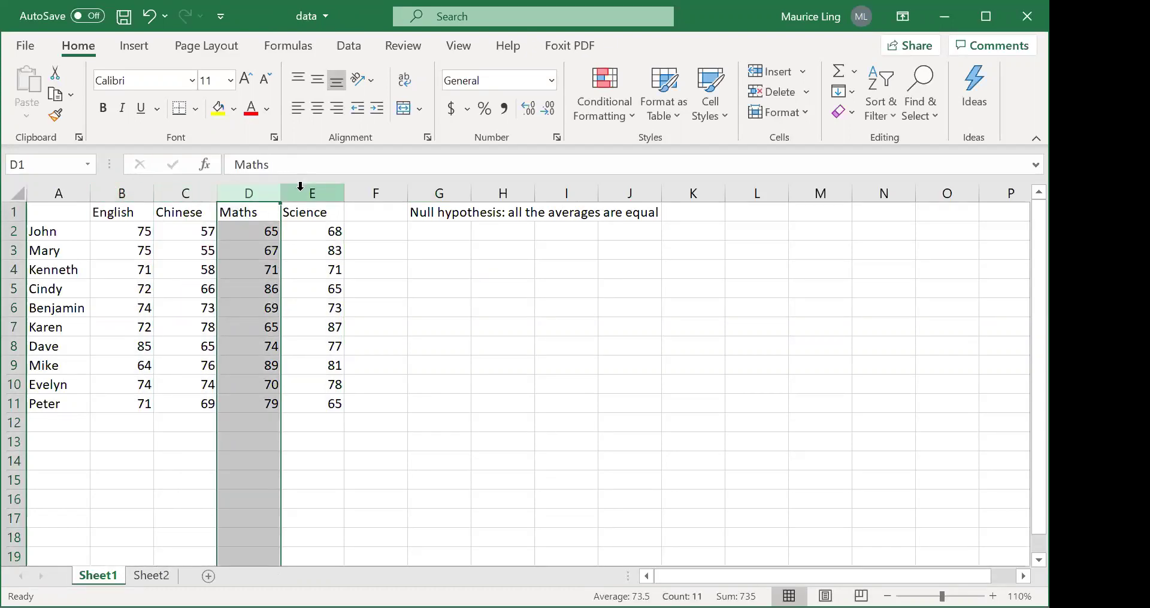
- Enter "Alternate hypothesis: at least one average is not equal" in cell G2
click(455, 236)
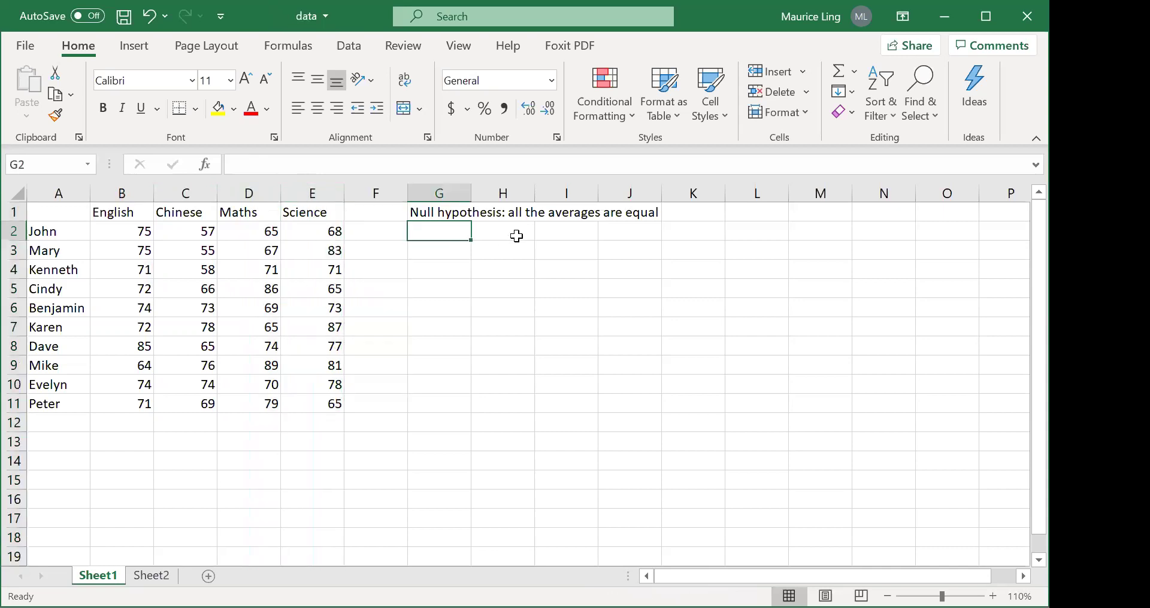
text(AL)
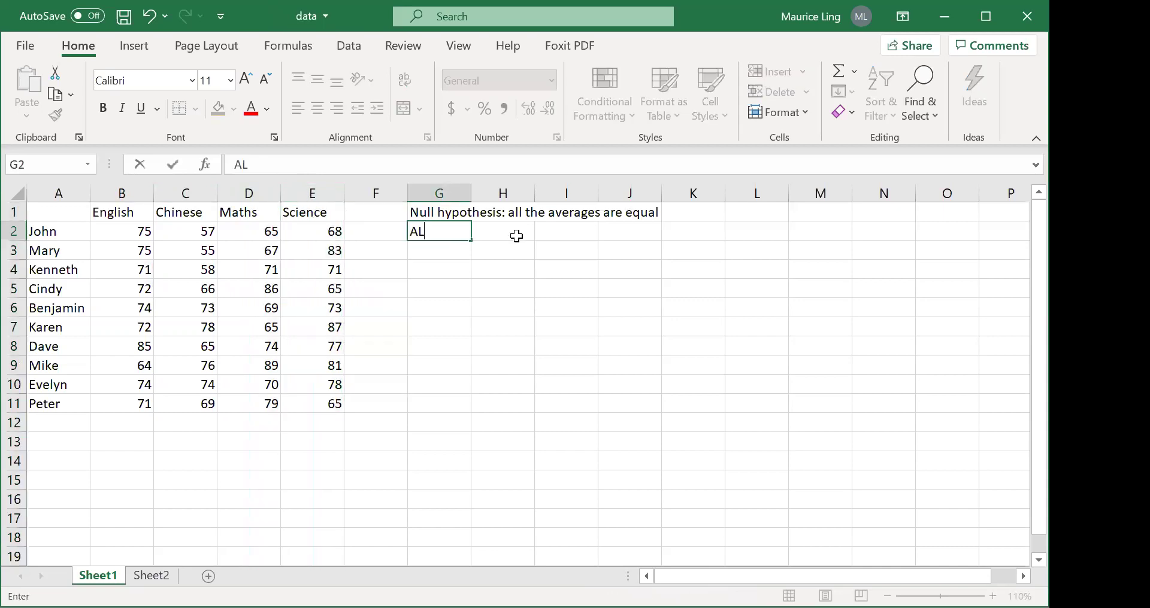
text(lat)
key(BackSpace)
key(BackSpace)
text(ternat hy)
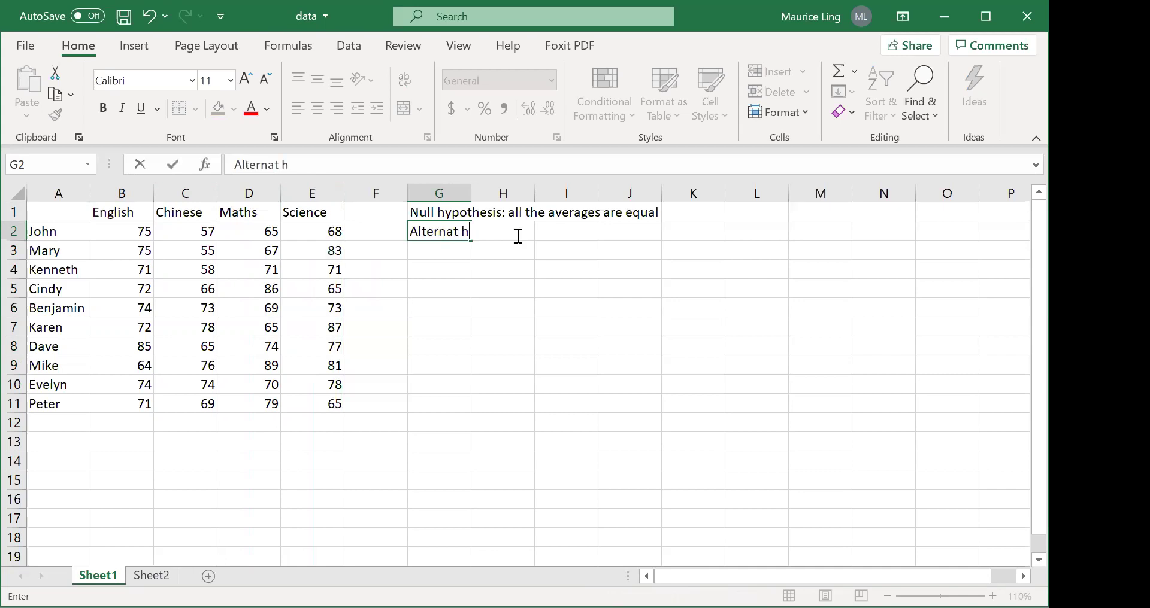
key(BackSpace)
key(BackSpace)
key(BackSpace)
text(e hypothesis)
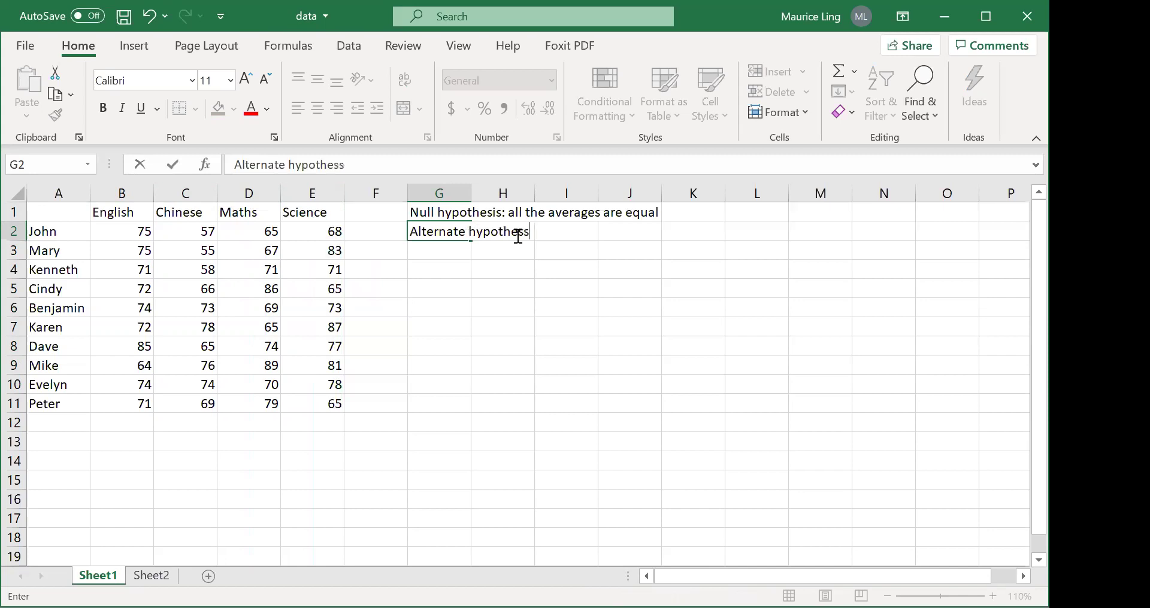
text(: at least)
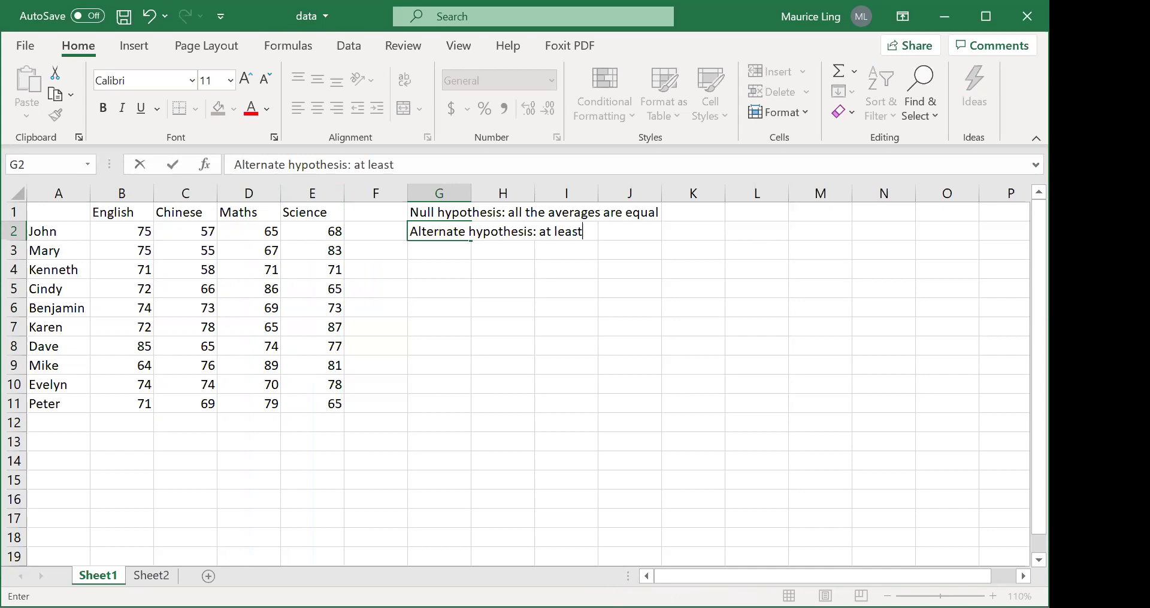
text( one average is not equal)
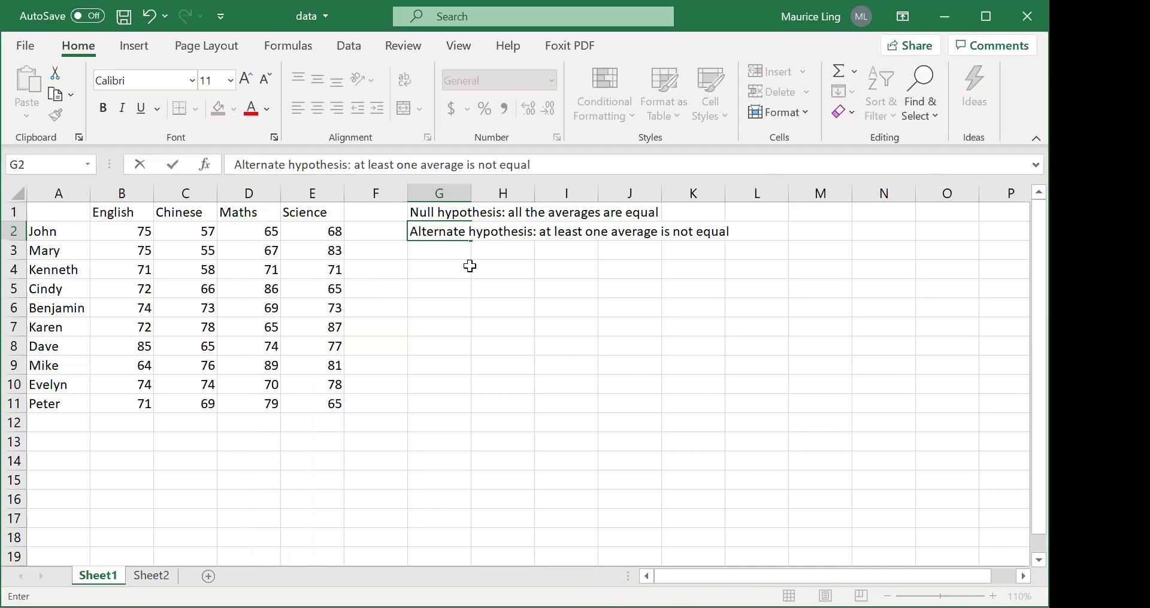
click(453, 251)
- Review the null and alternate hypothesis statements in cells G1 and G2
click(443, 213)
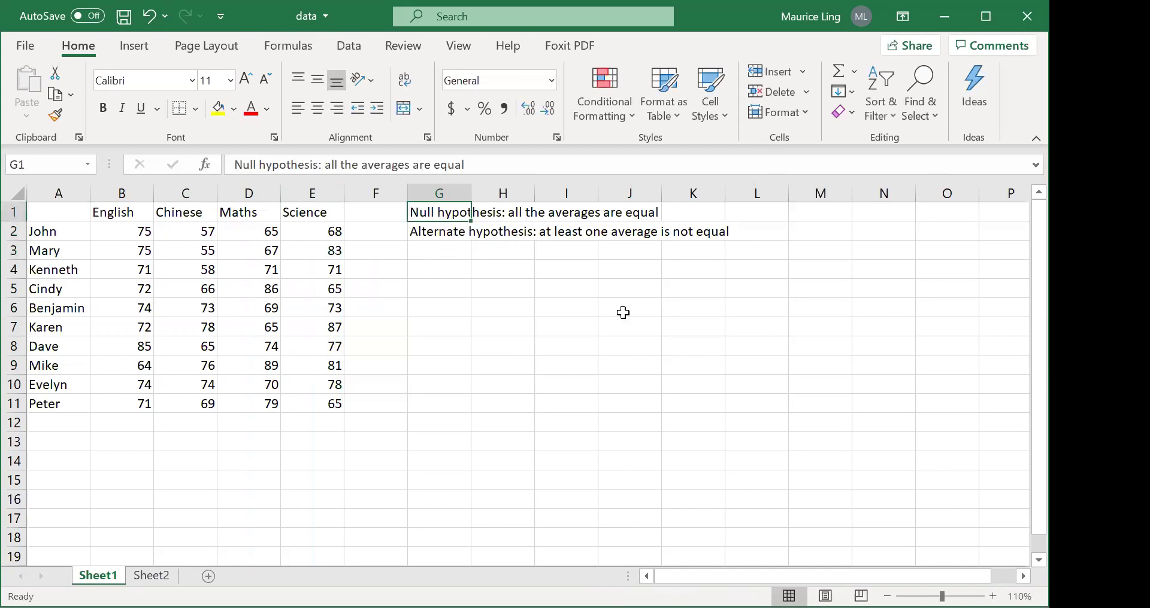
click(438, 285)
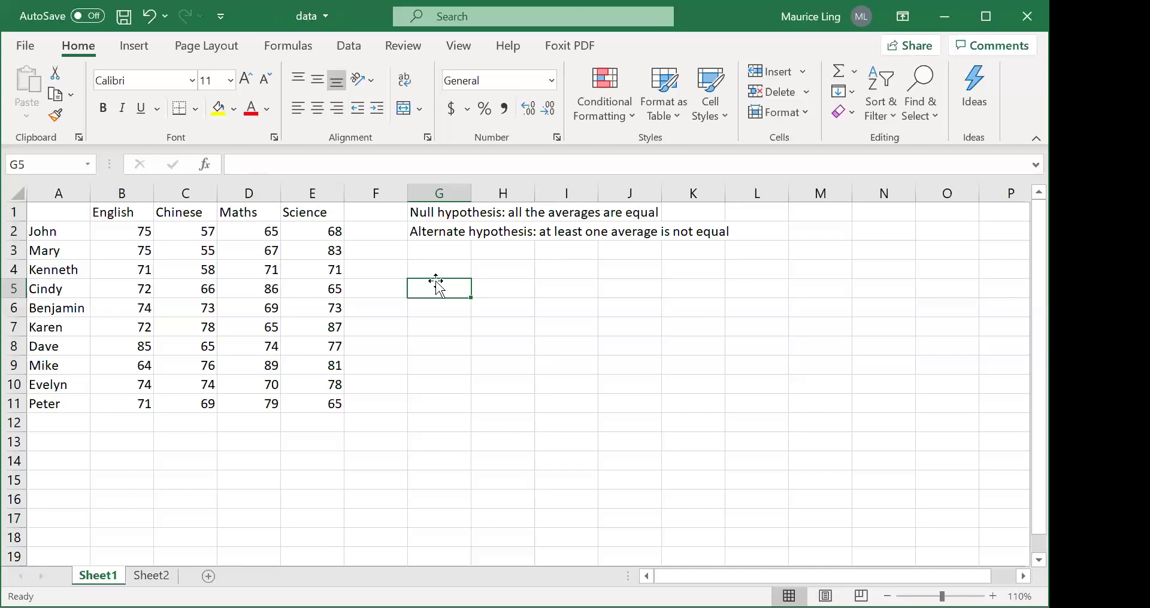
click(436, 211)
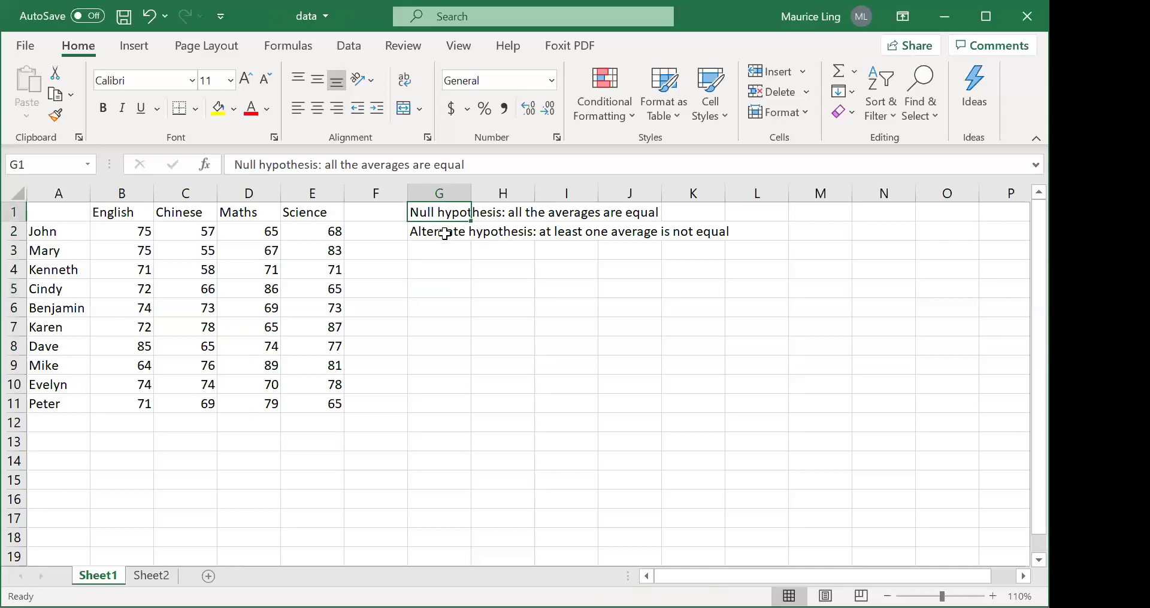
click(444, 232)
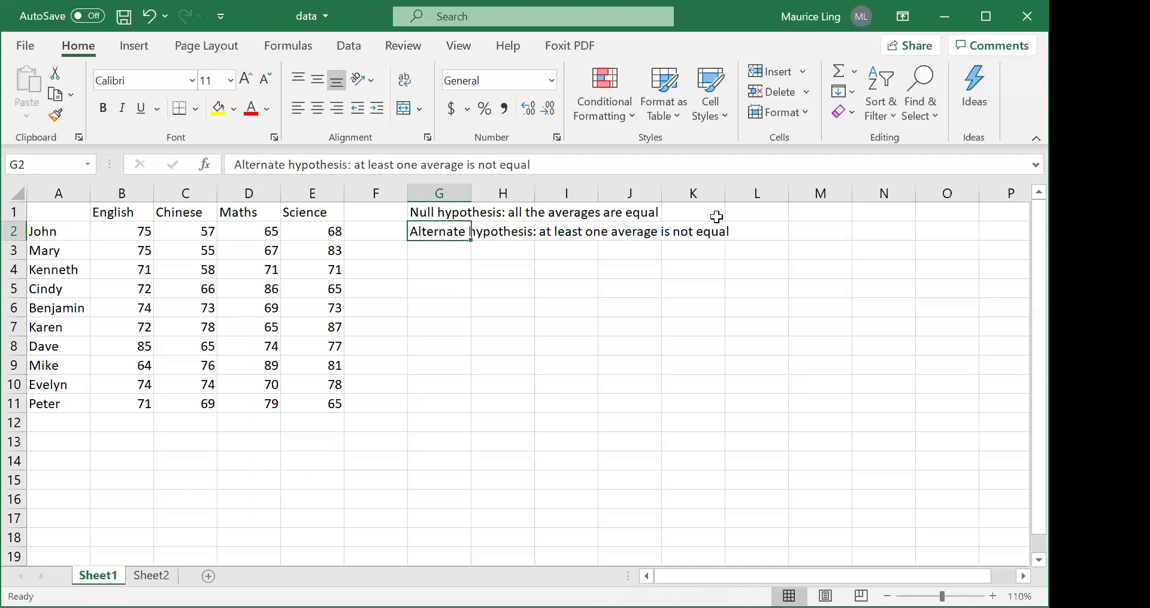
- Label the hypotheses by entering "ANOVA" in cell F1
click(382, 212)
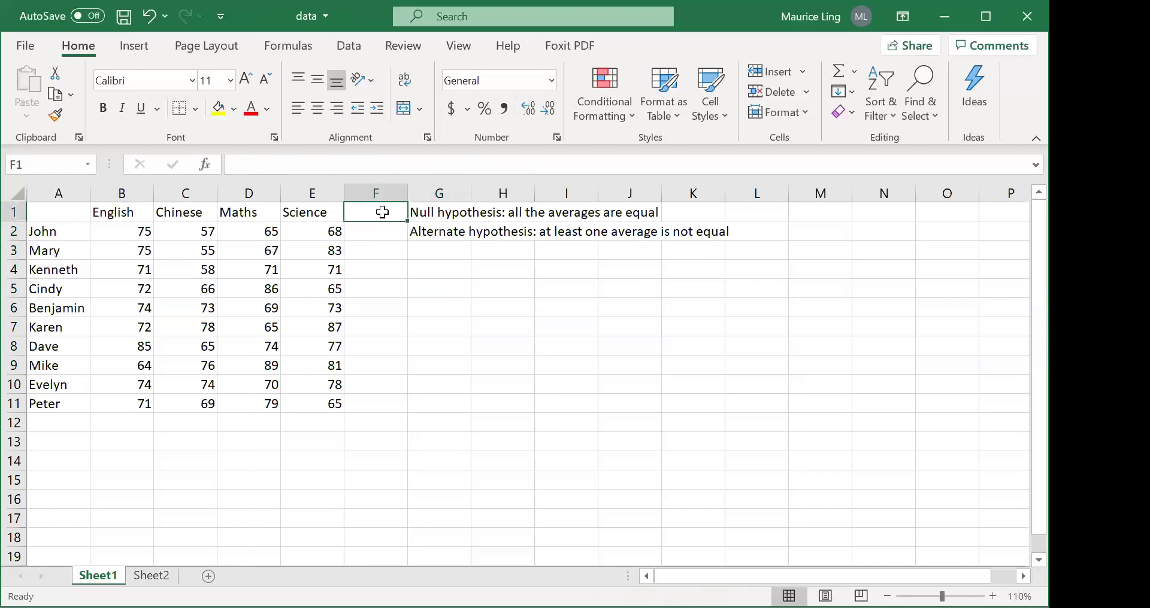
text(ANOVA)
key(Return)
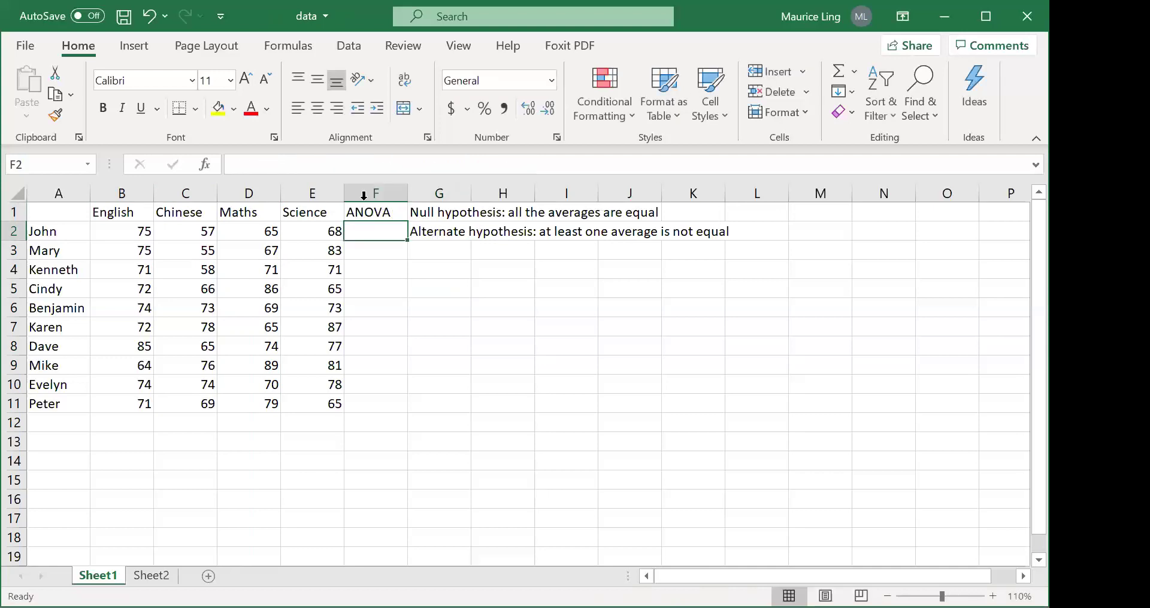
- Examine the English, Chinese, Maths and Science columns singly, and as the pairs English with Chinese and Maths with Science
click(104, 192)
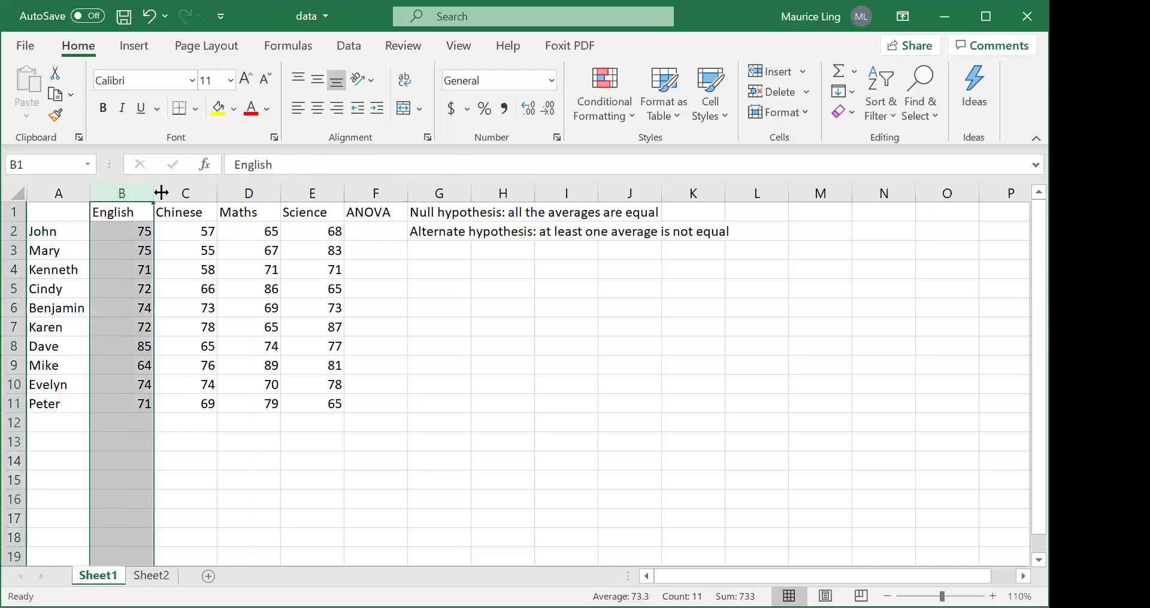
click(186, 192)
click(248, 192)
click(306, 190)
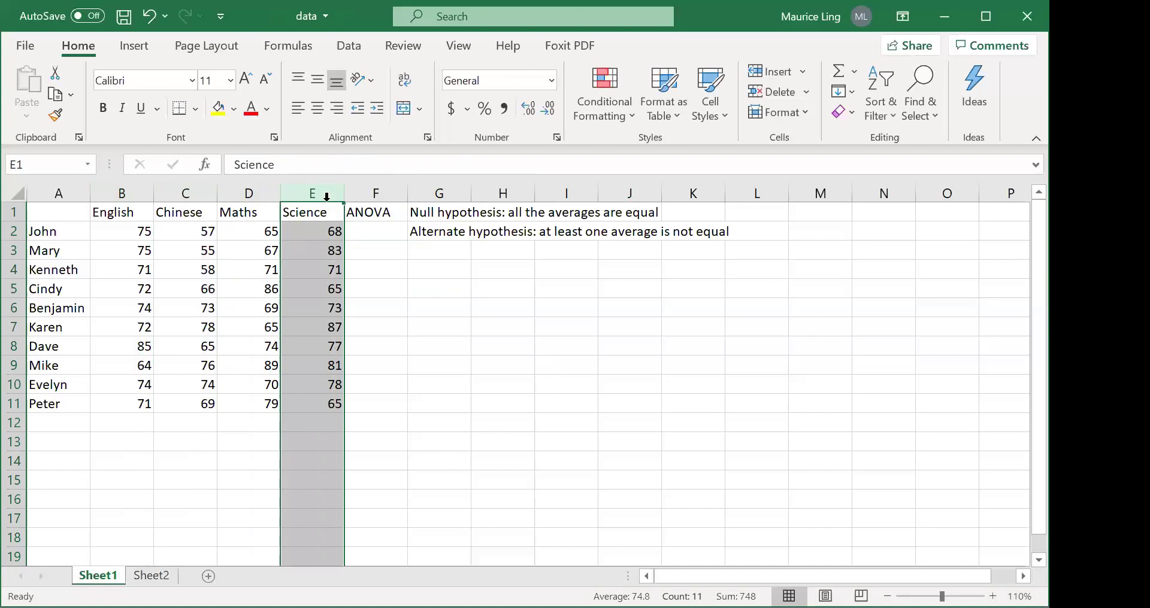
click(145, 195)
click(185, 192)
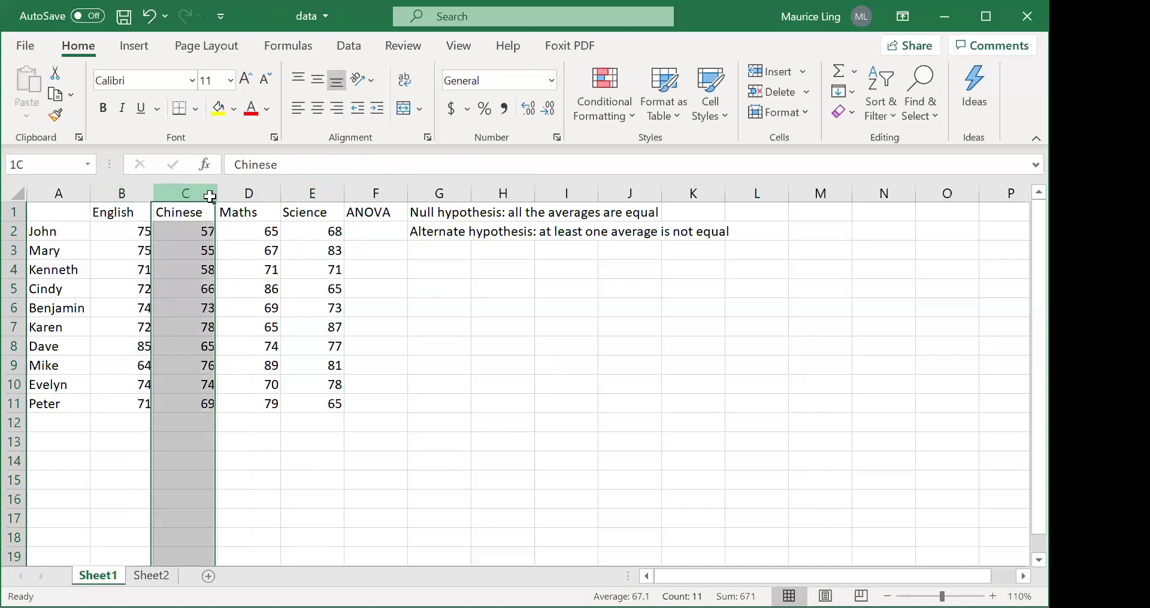
click(130, 190)
drag(133, 187, 186, 190)
click(244, 192)
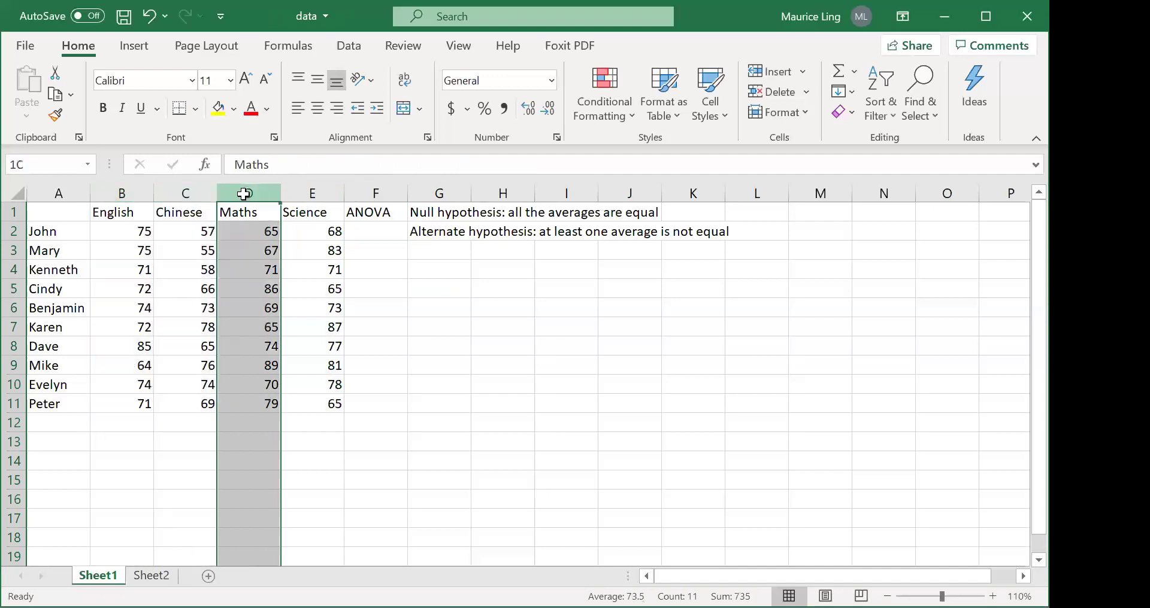
key(shift+Right)
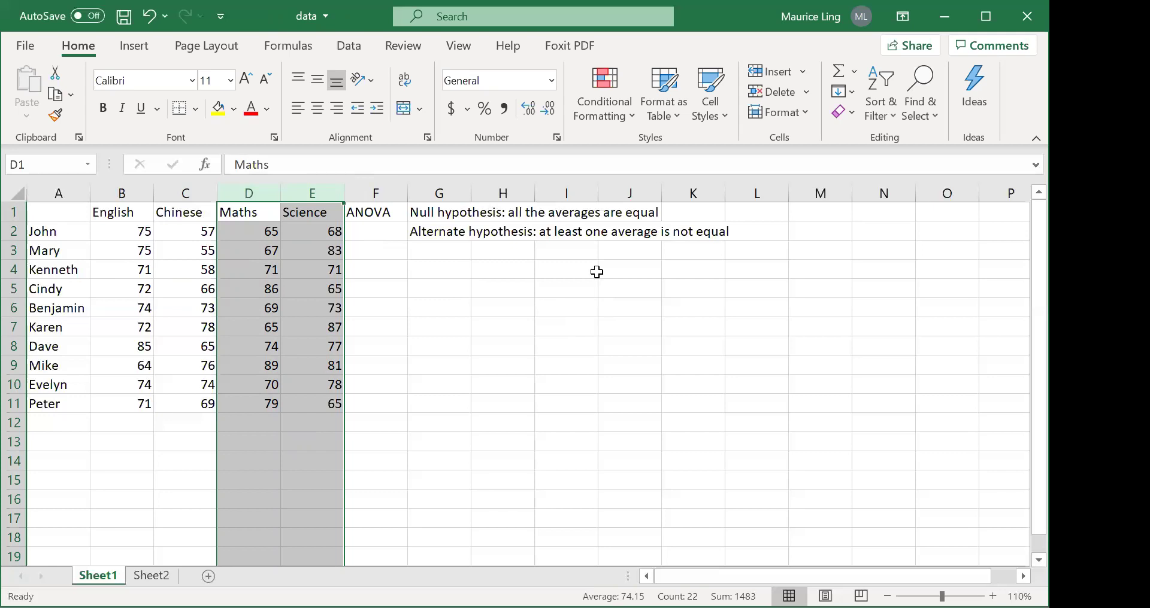
click(434, 251)
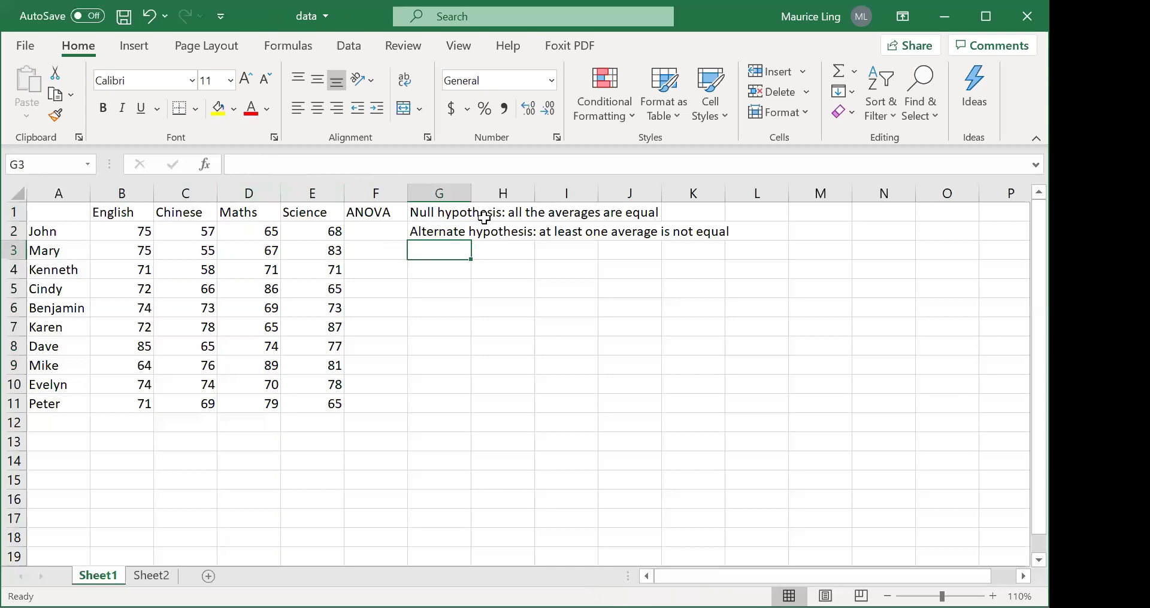
- Enter the test name "One-way ANOVA" in cell M1
click(792, 213)
text(One )
text(way ANOVA)
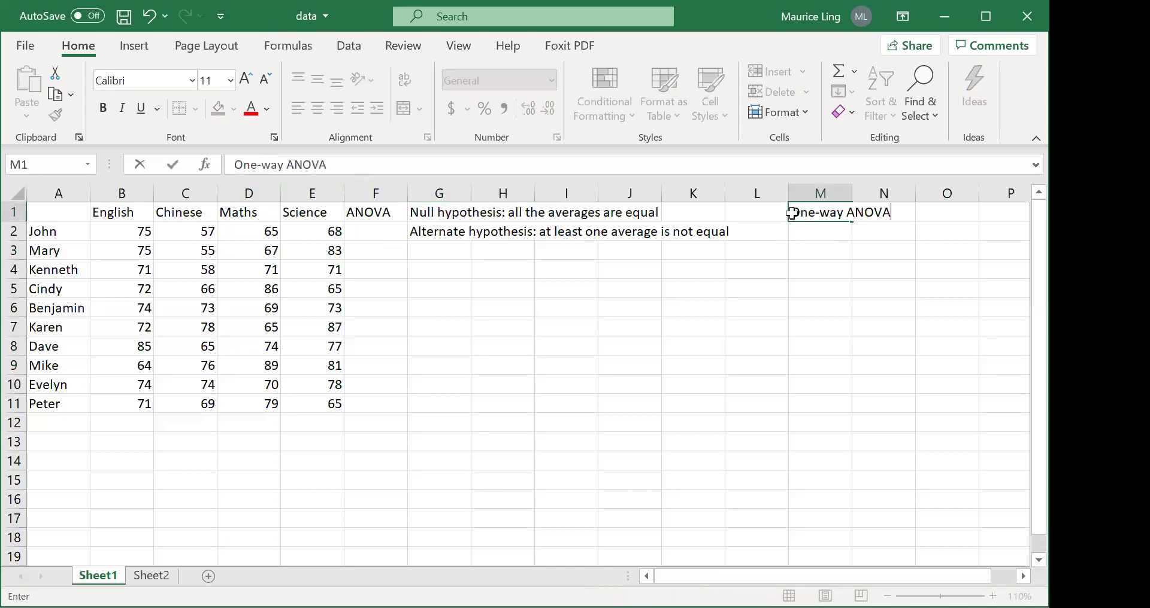
key(Return)
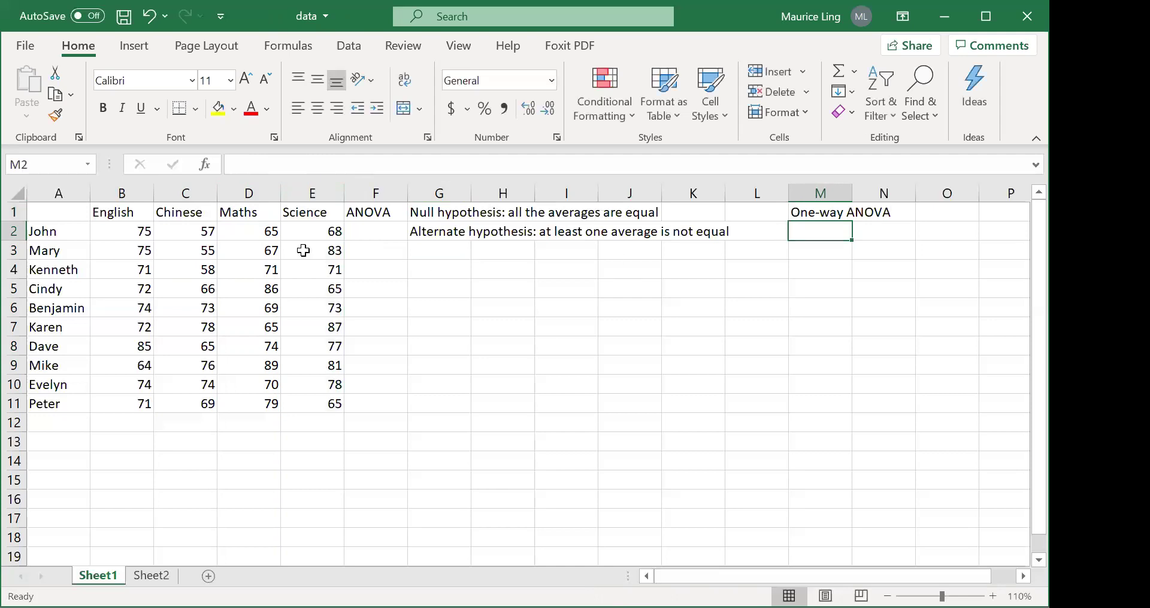
- Examine the English, Chinese, Maths and Science score columns one after another, going through all four twice
click(111, 192)
click(172, 193)
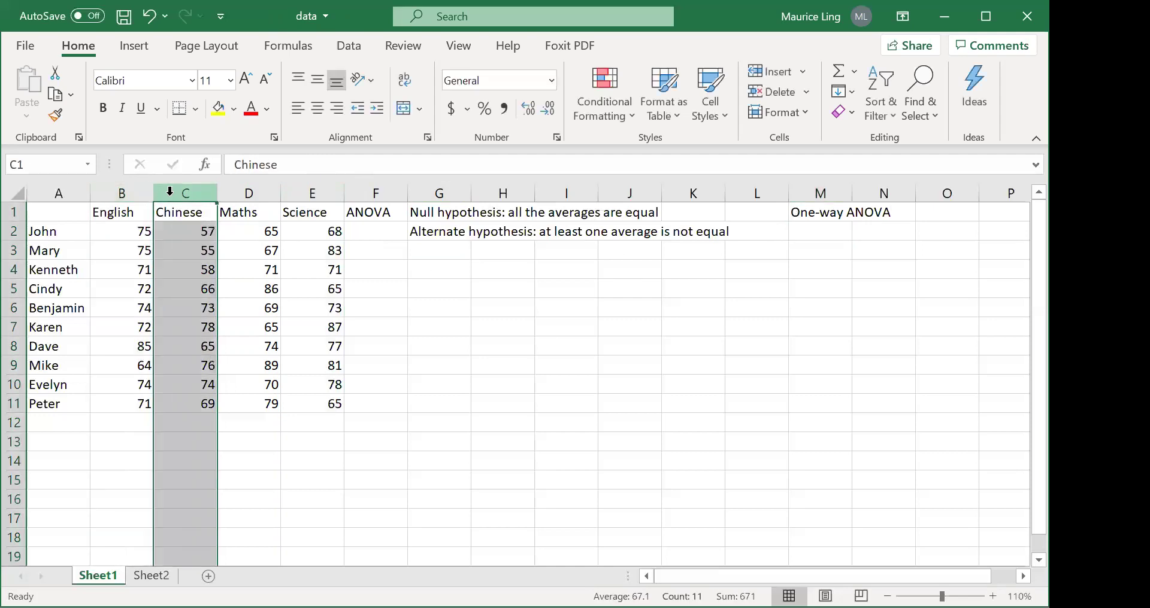
click(262, 193)
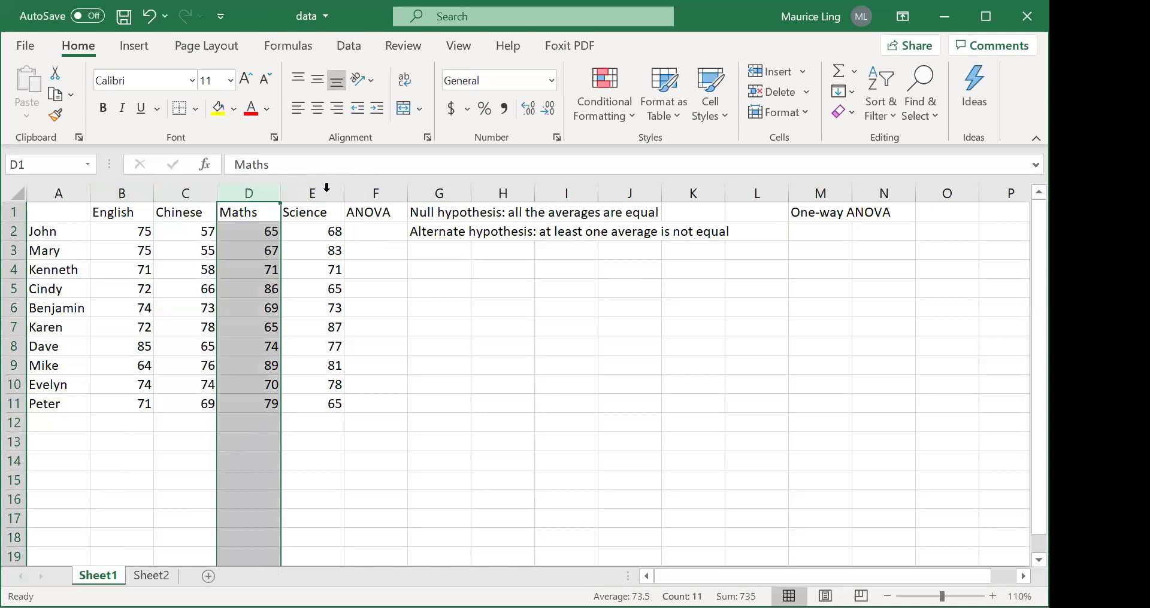
click(320, 190)
click(128, 198)
click(182, 192)
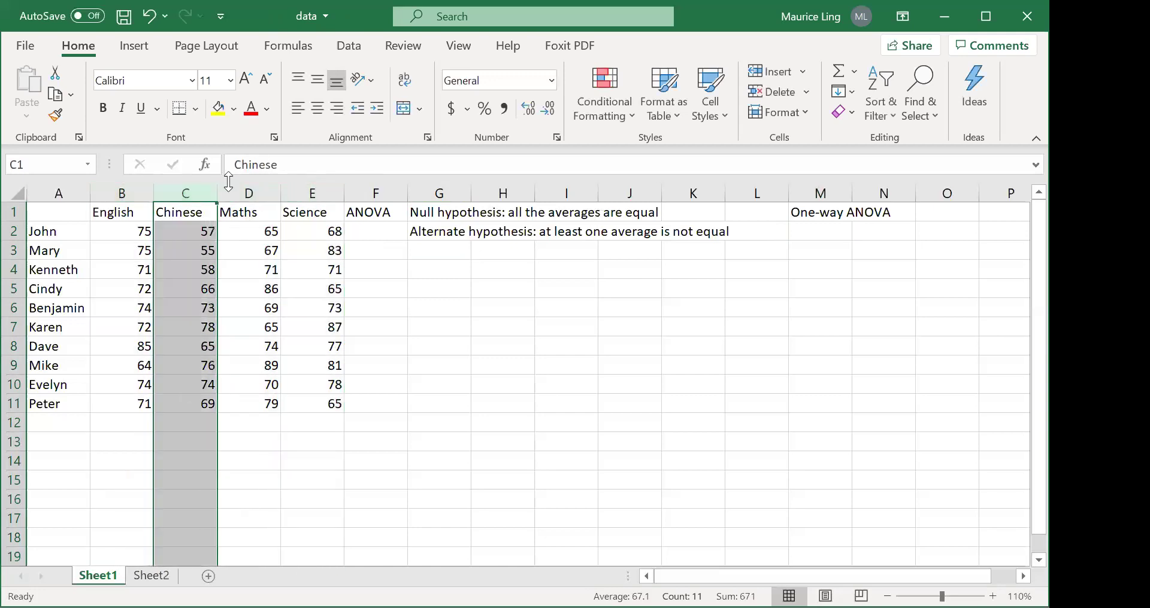
click(250, 191)
click(311, 190)
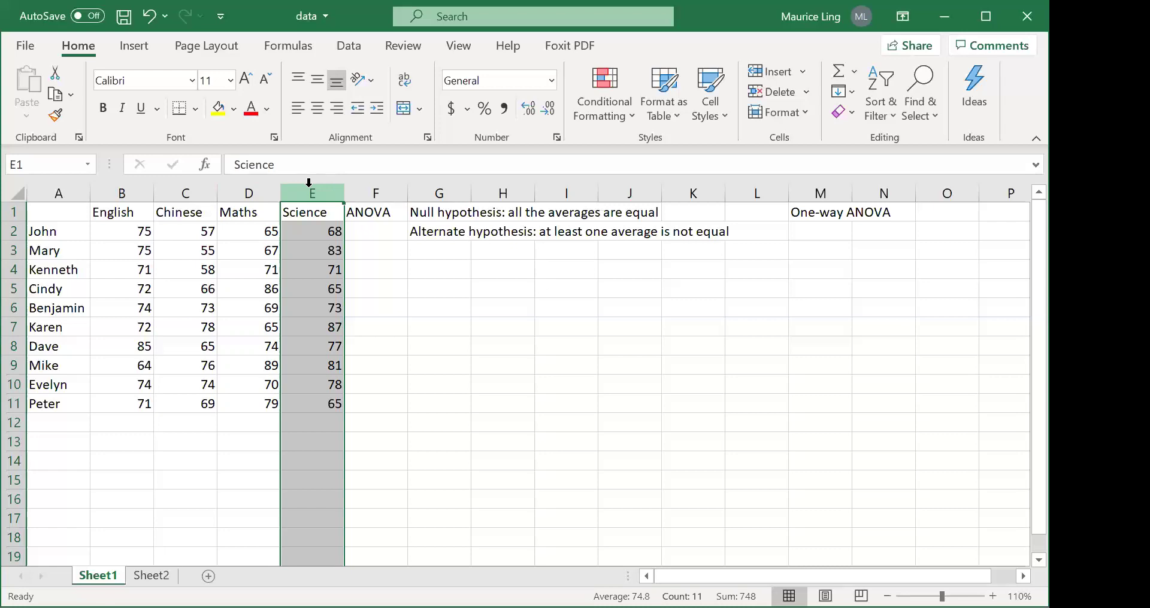
- Label cell A13 "Average" and calculate the English average in B13 with an AVERAGE formula over B2:B11
click(60, 443)
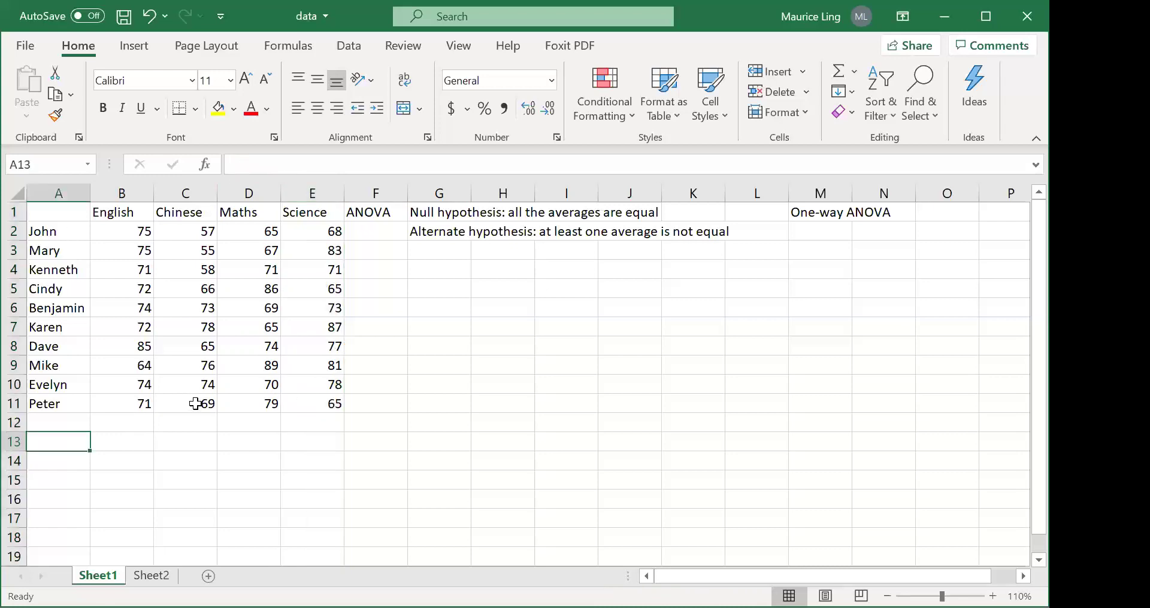
text(Average)
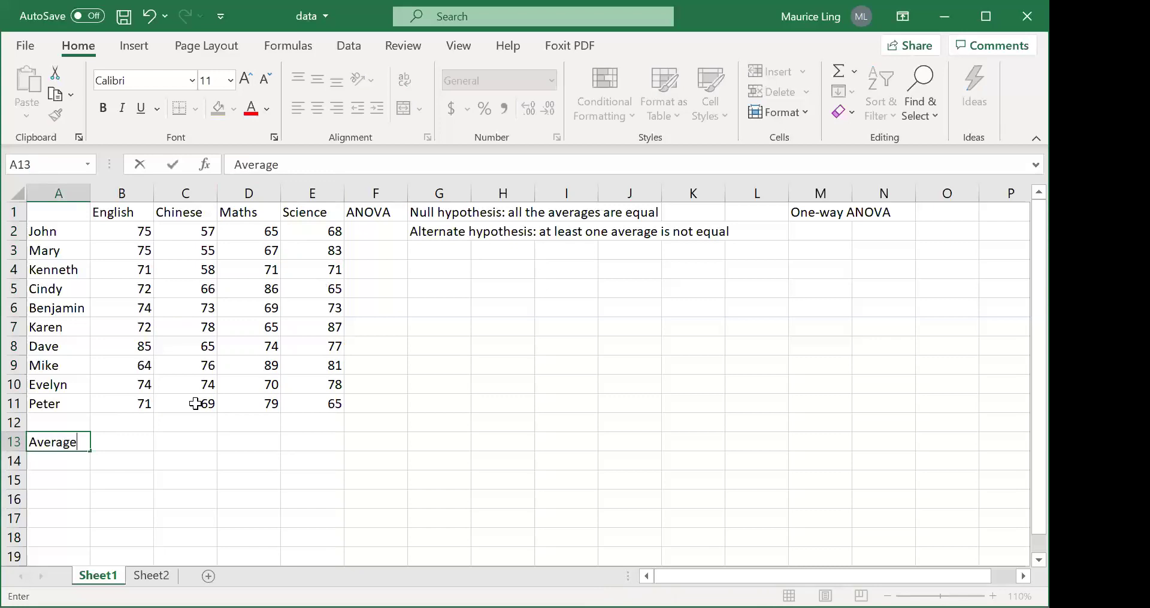
key(Tab)
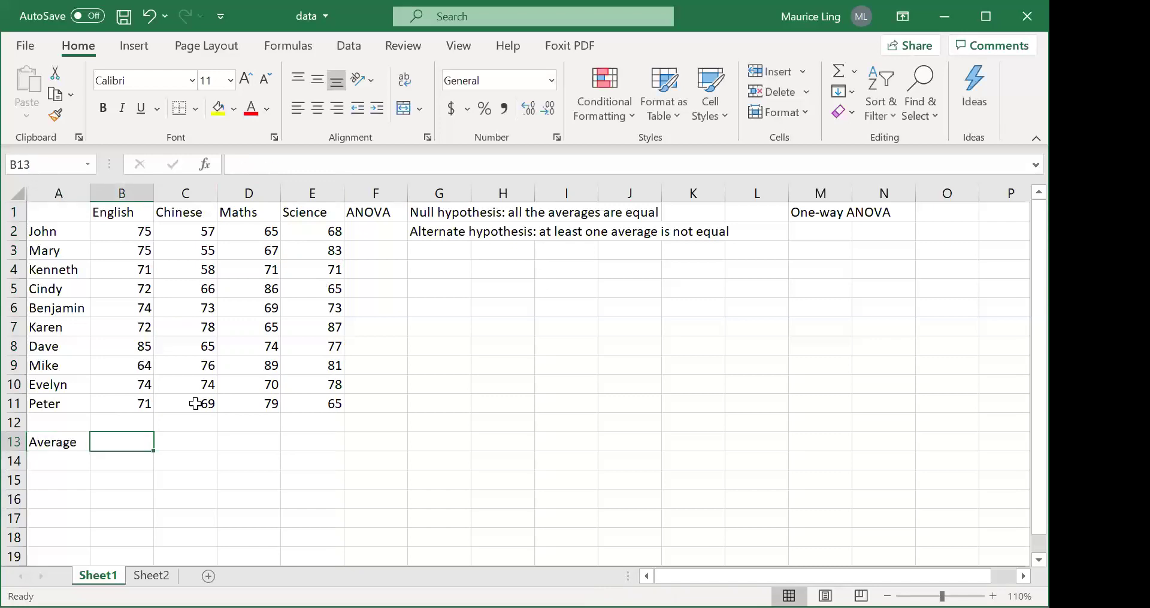
text(=)
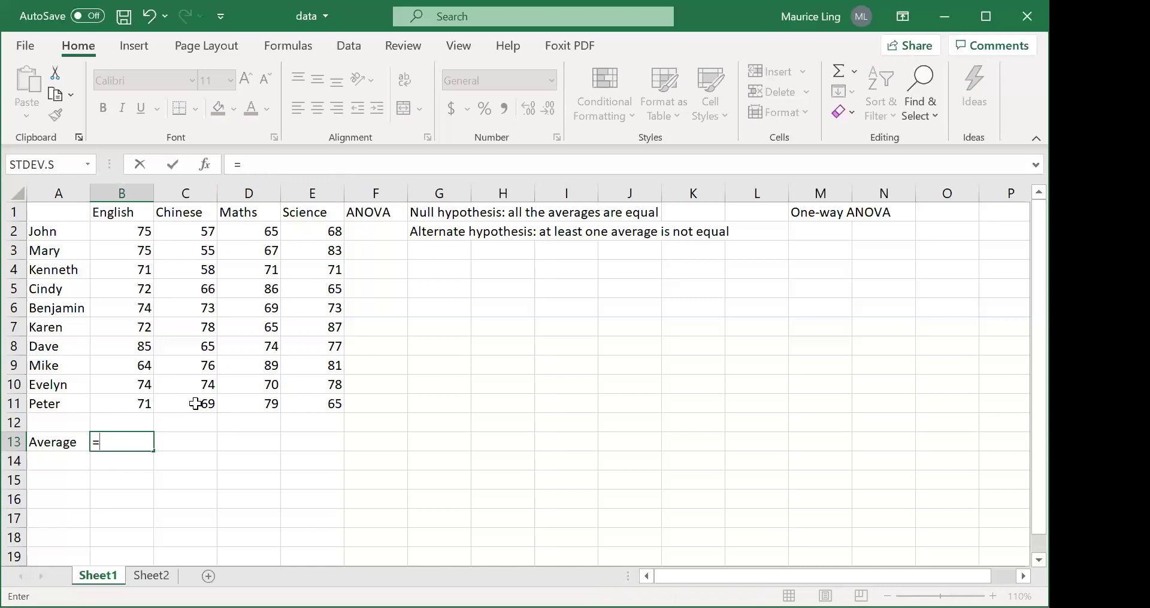
text(average()
click(115, 232)
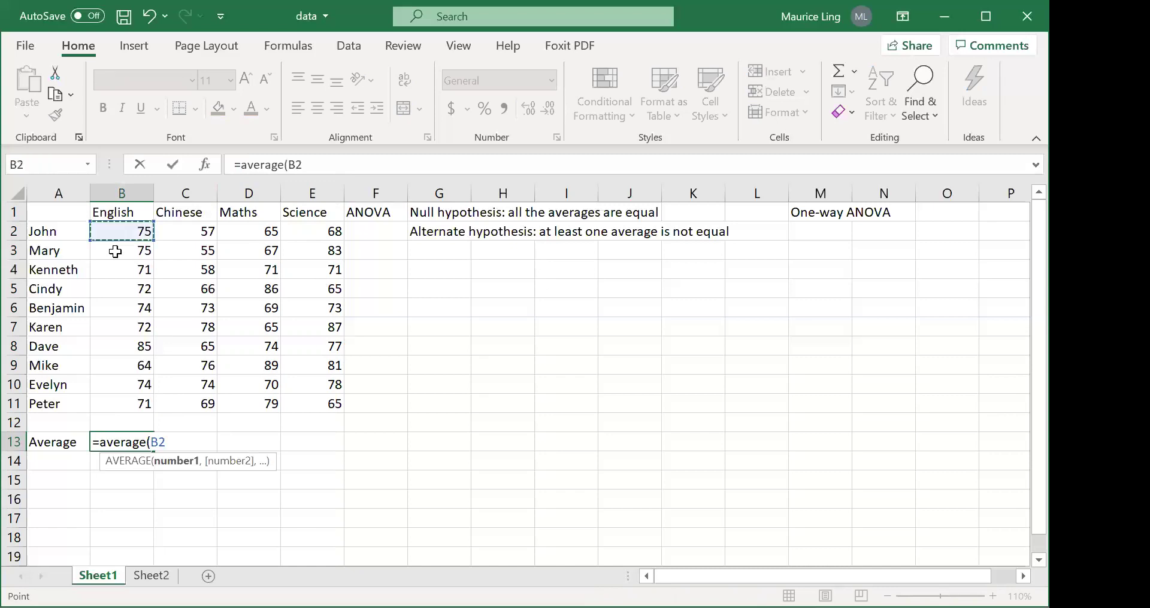
drag(115, 251, 119, 399)
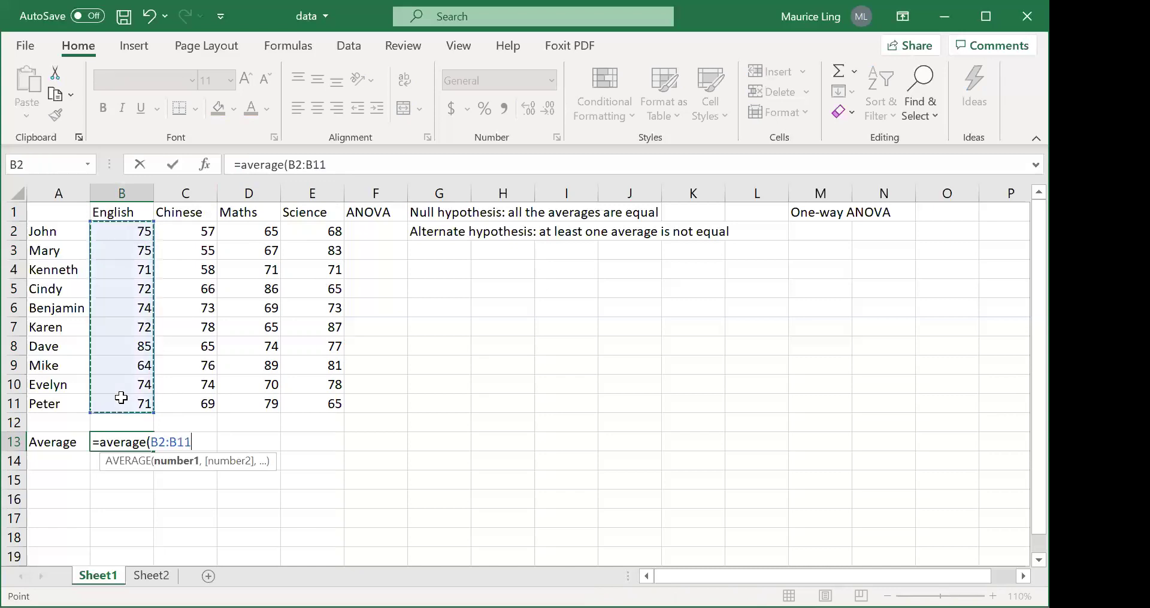
key(Return)
- Extend the English average formula from B13 across to E13 and inspect the Chinese average formula
click(124, 441)
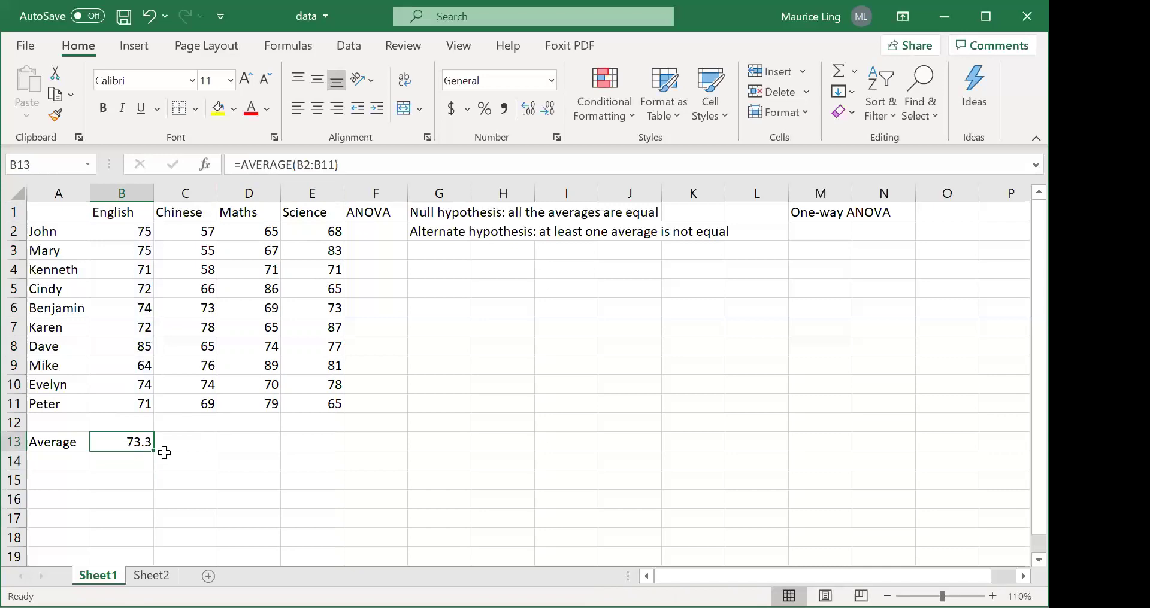
drag(153, 450, 336, 450)
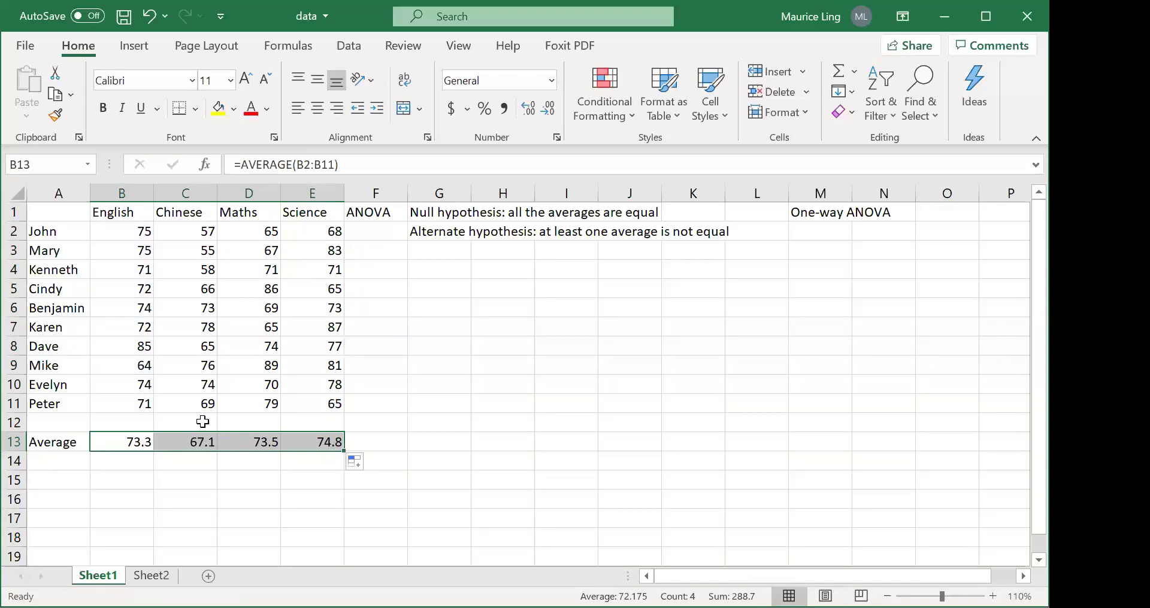
click(198, 423)
click(197, 443)
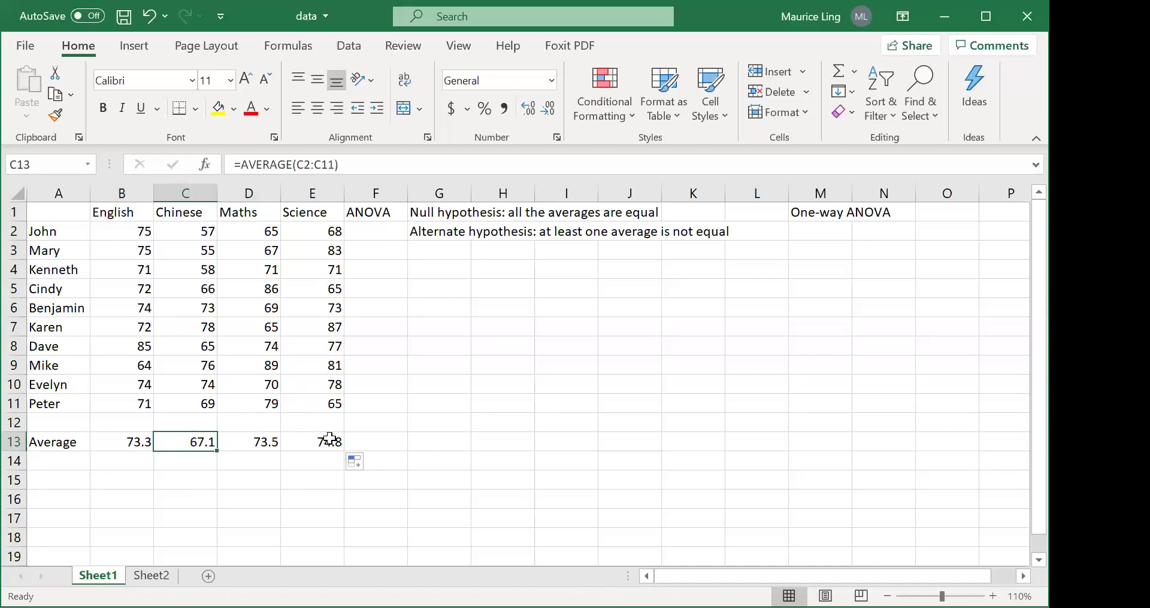
- Start the Anova: Single Factor tool from the Data Analysis tools
click(361, 53)
click(971, 77)
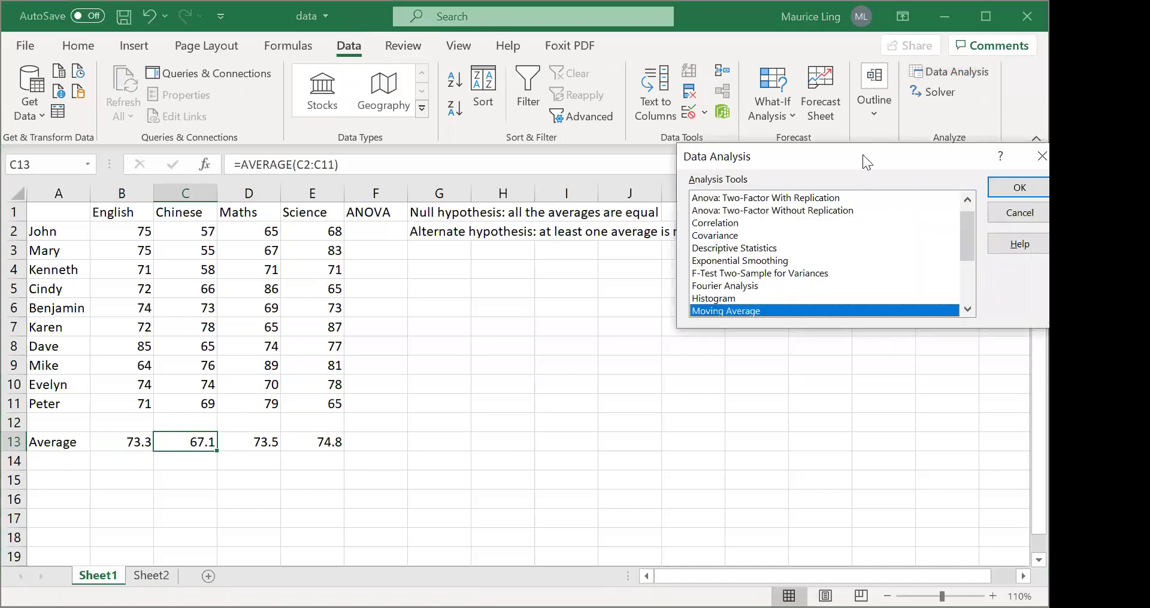
drag(862, 155, 686, 257)
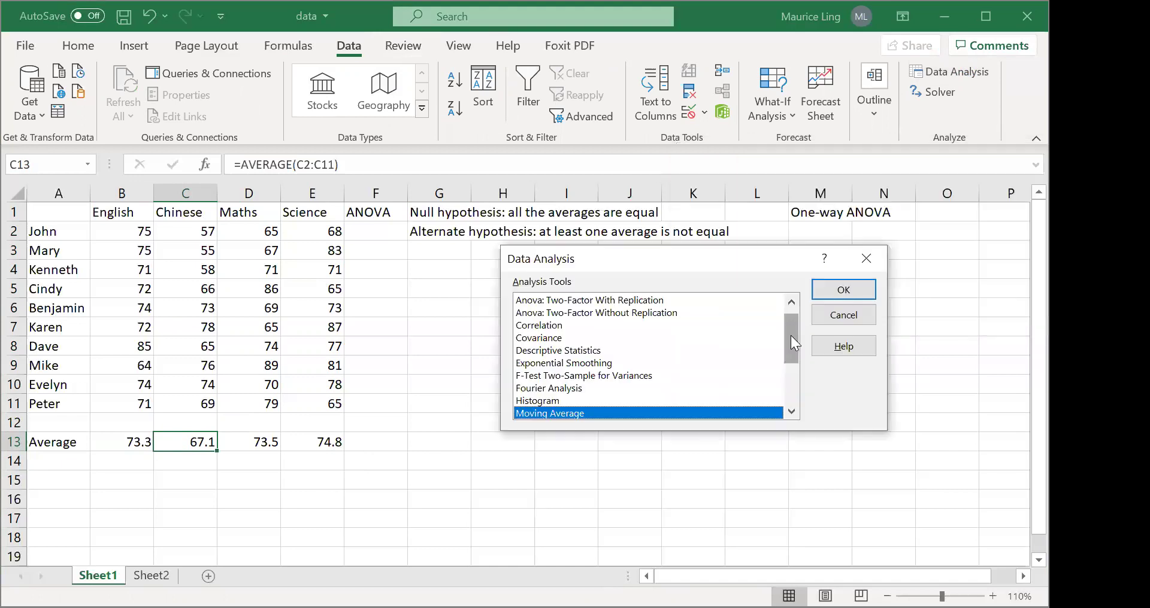
scroll(590, 290, up, 1)
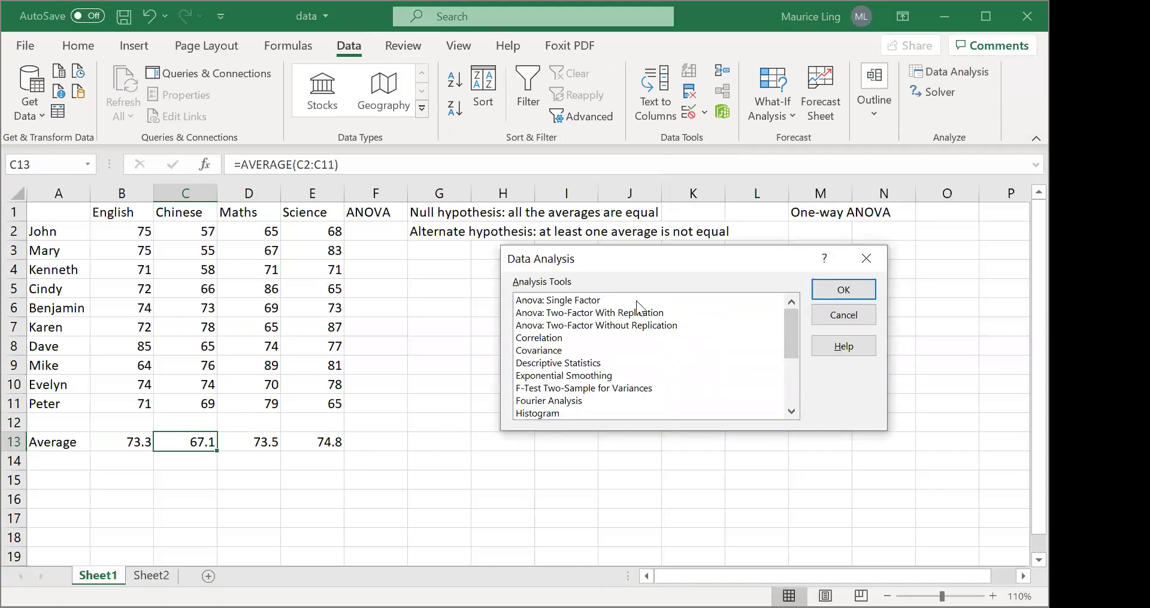
click(605, 311)
click(600, 325)
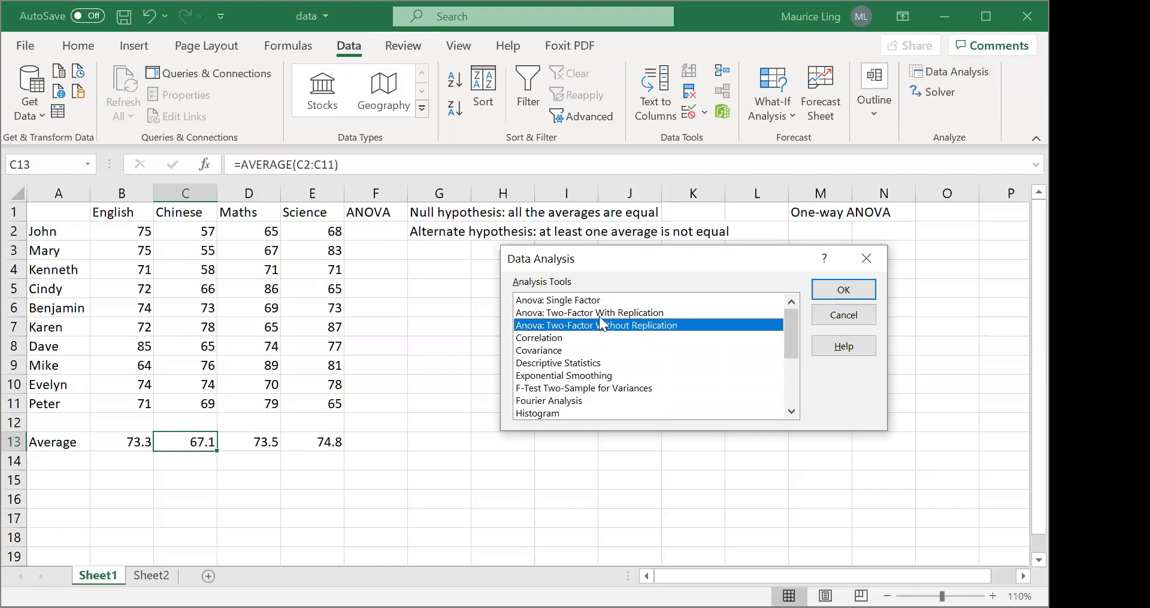
click(600, 300)
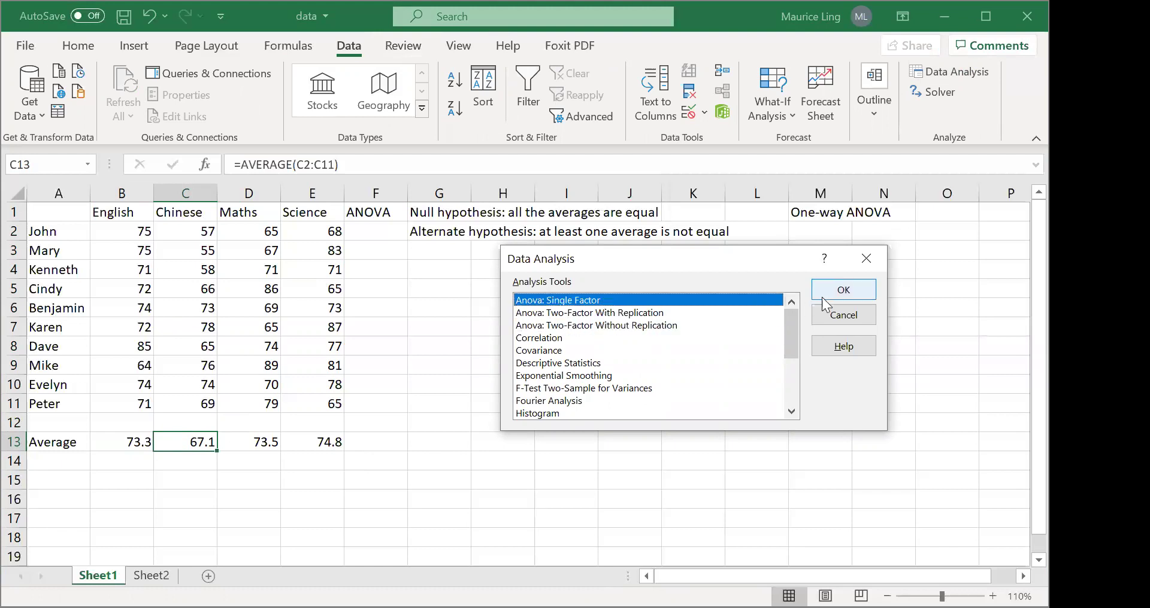
click(824, 290)
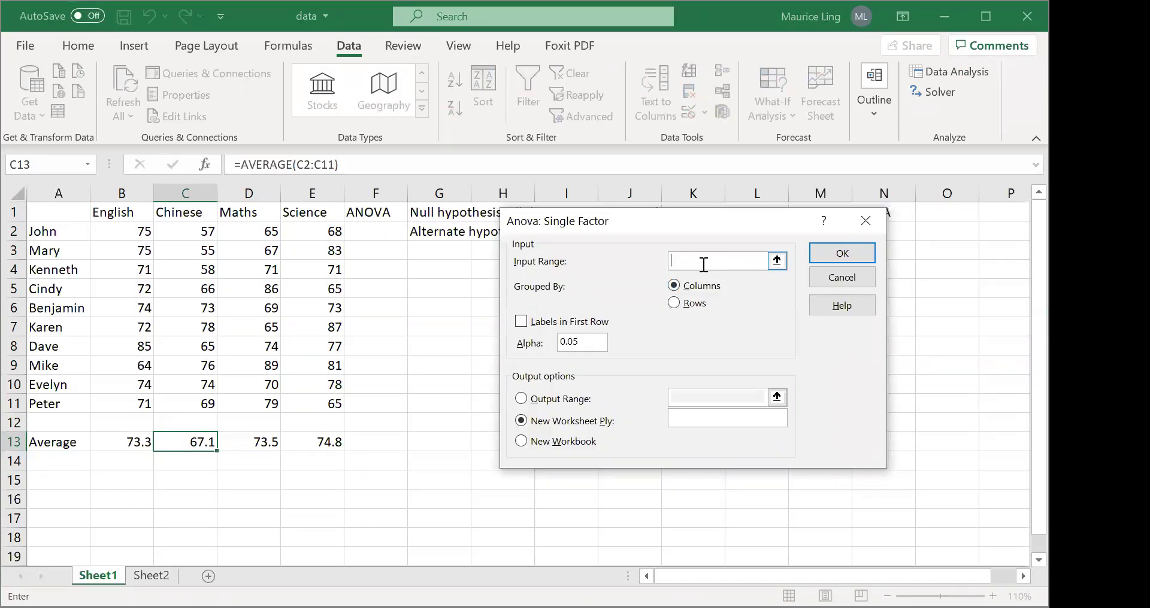
- Set the ANOVA input range to B1:E11 and treat the first row as labels
click(132, 213)
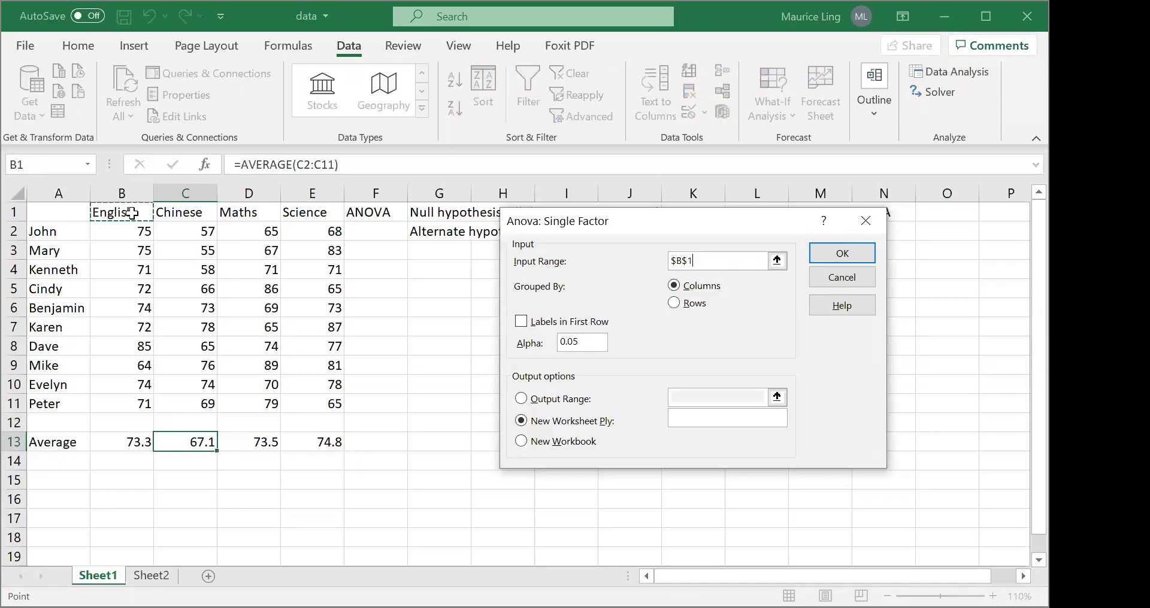
drag(132, 212, 314, 405)
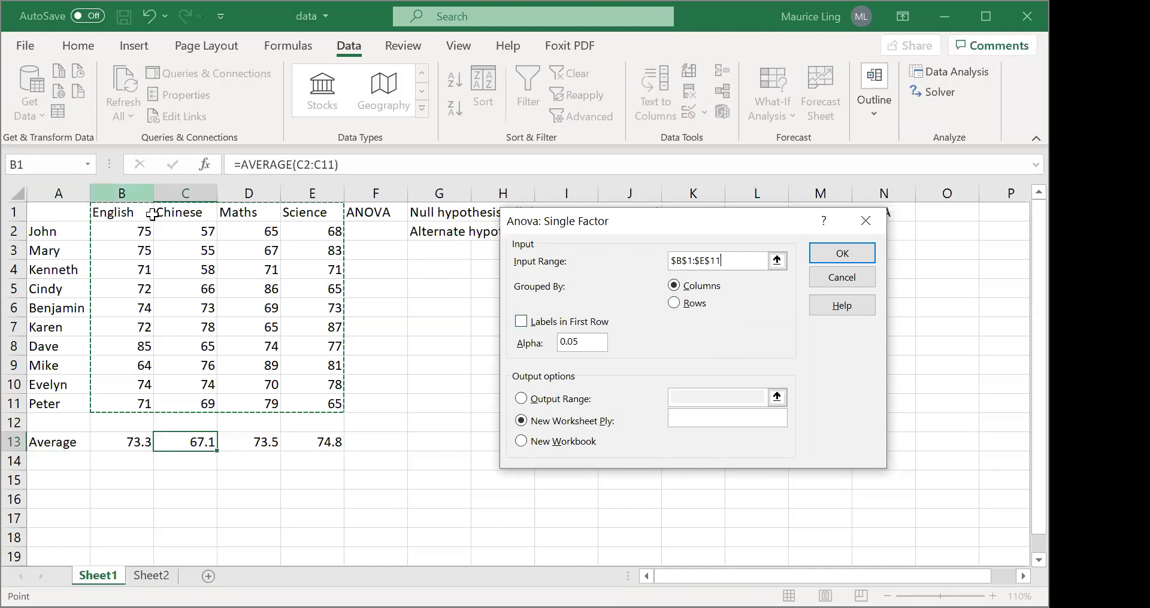
click(520, 322)
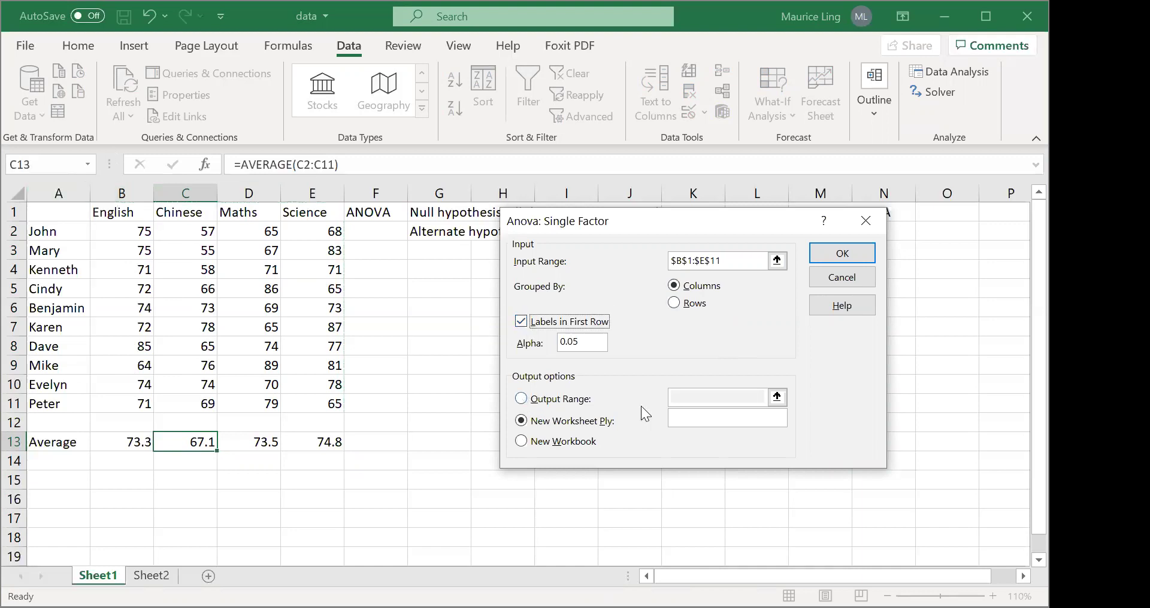
- Direct the ANOVA output to cell G4 on the current sheet and run the analysis
click(687, 397)
click(439, 268)
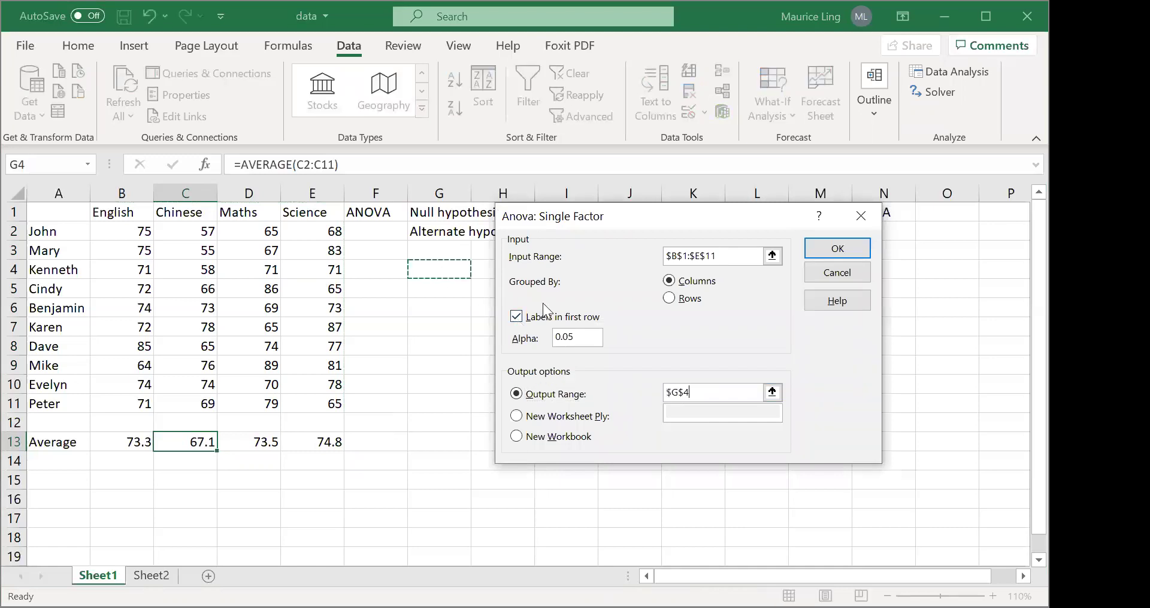
click(845, 257)
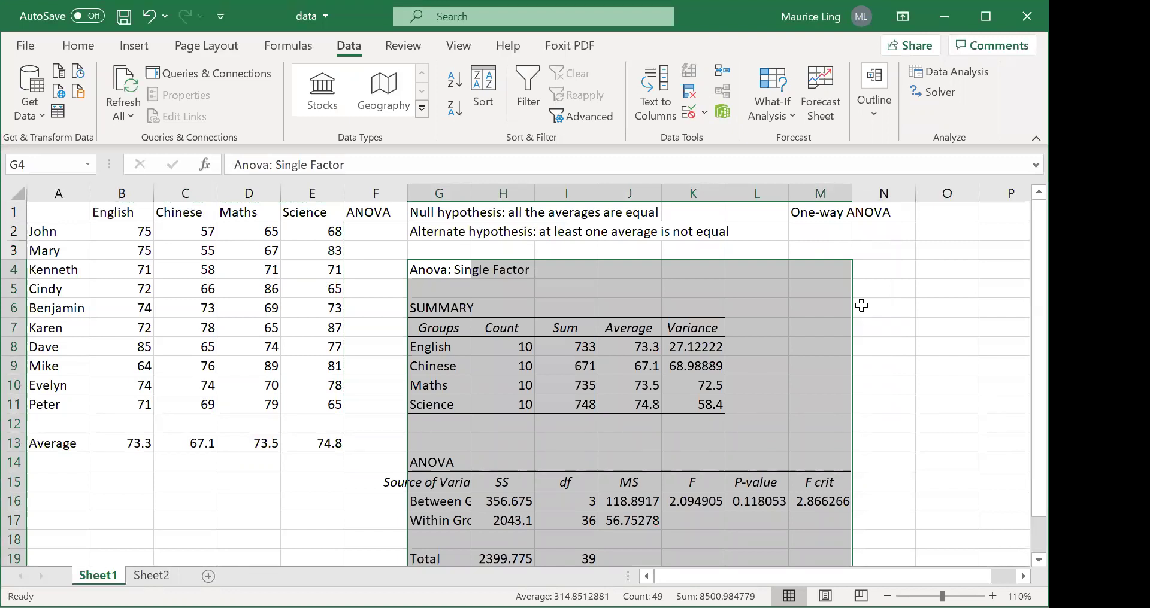
click(791, 381)
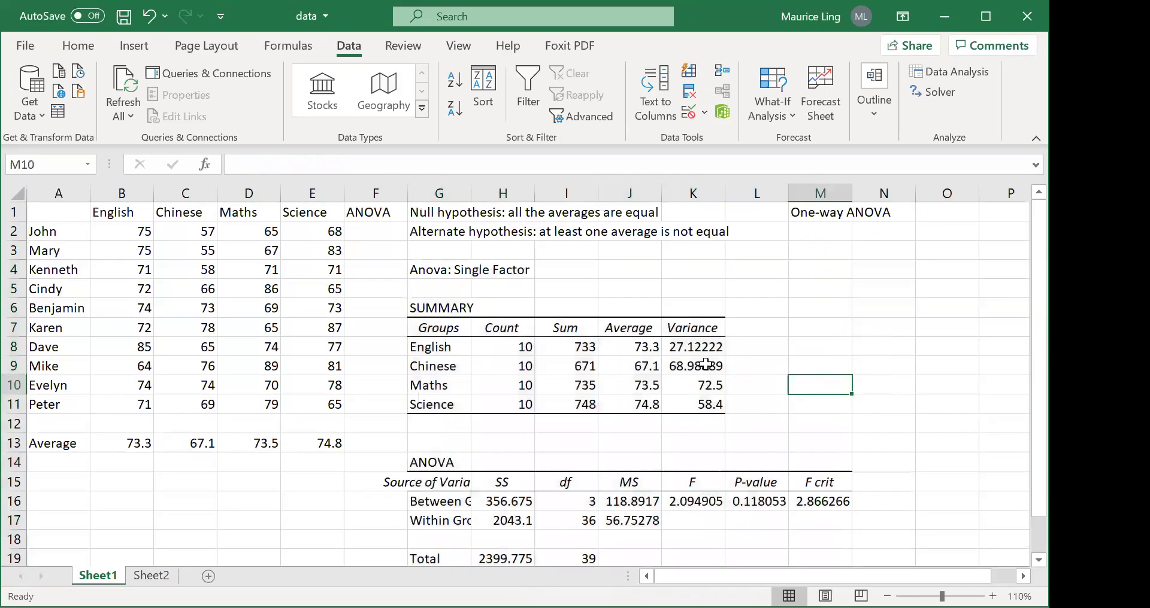
- Highlight the group averages in J8:J11 and the calculated averages in B13:E13 with yellow fill
drag(621, 345, 620, 403)
click(79, 47)
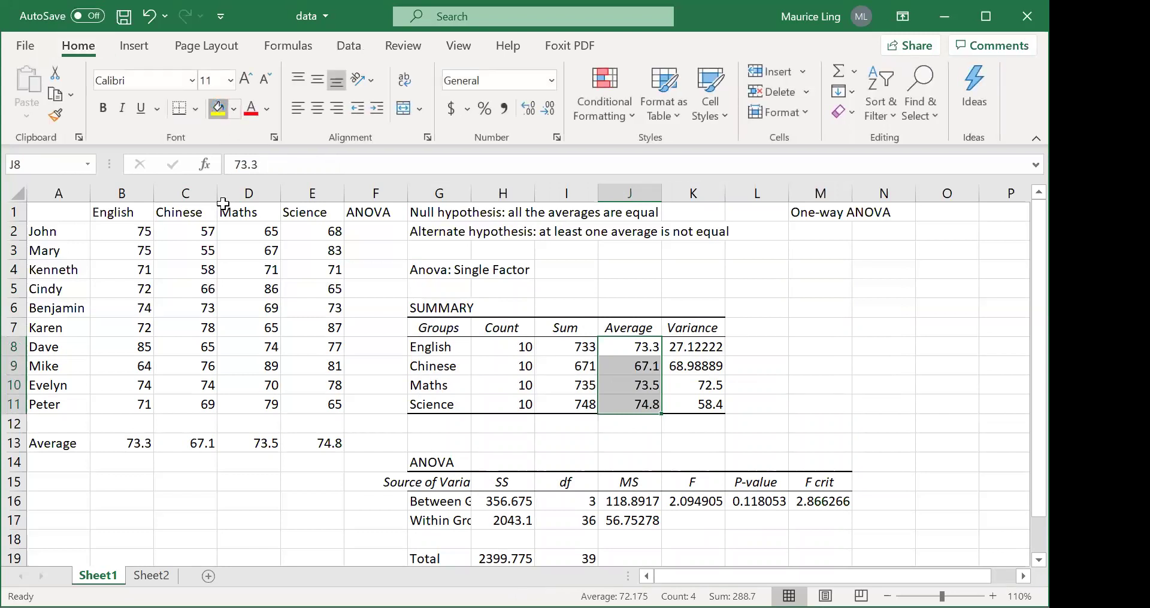
click(219, 110)
drag(134, 443, 308, 446)
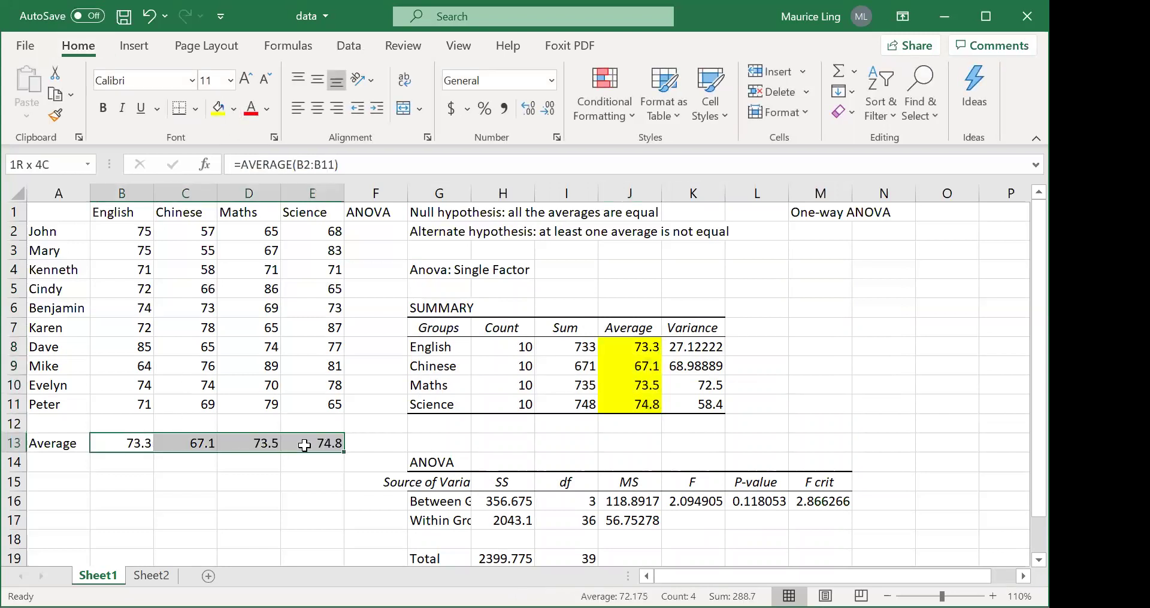
click(219, 109)
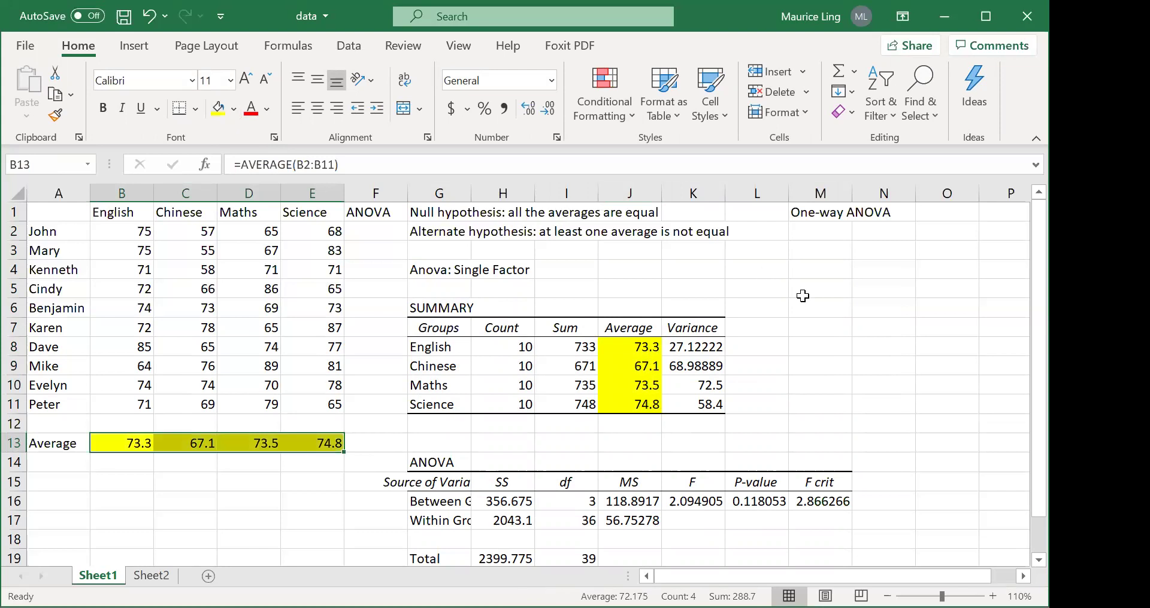
- Look over the ANOVA table's F value and highlight the P-value in cell L16 with blue fill
scroll(803, 296, down, 1)
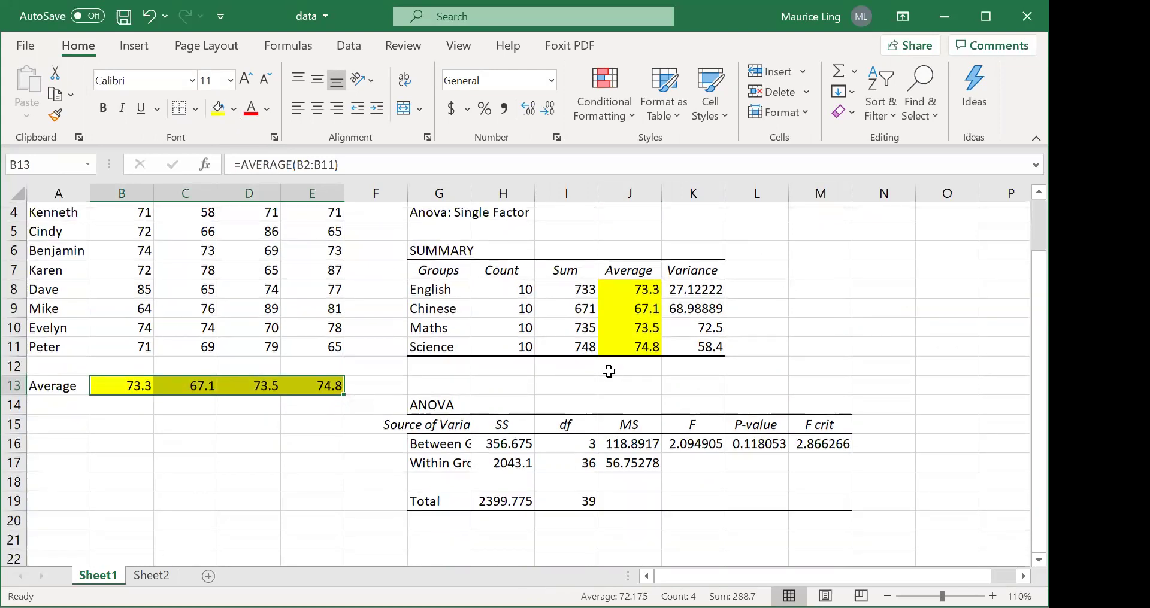
scroll(609, 372, up, 1)
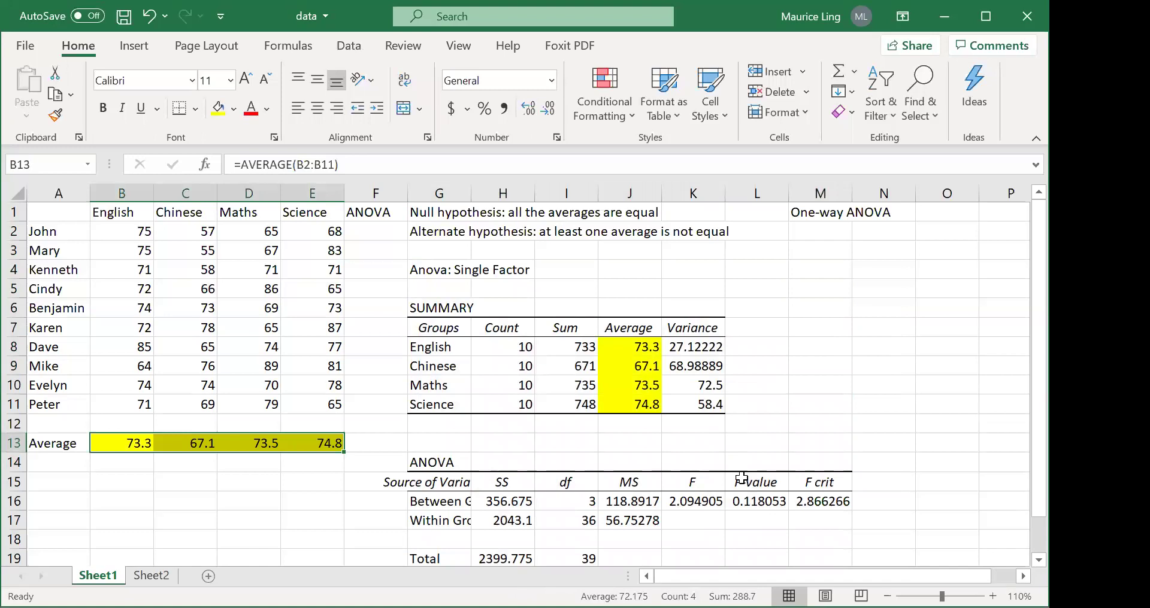
scroll(742, 456, down, 1)
scroll(698, 473, up, 1)
click(697, 503)
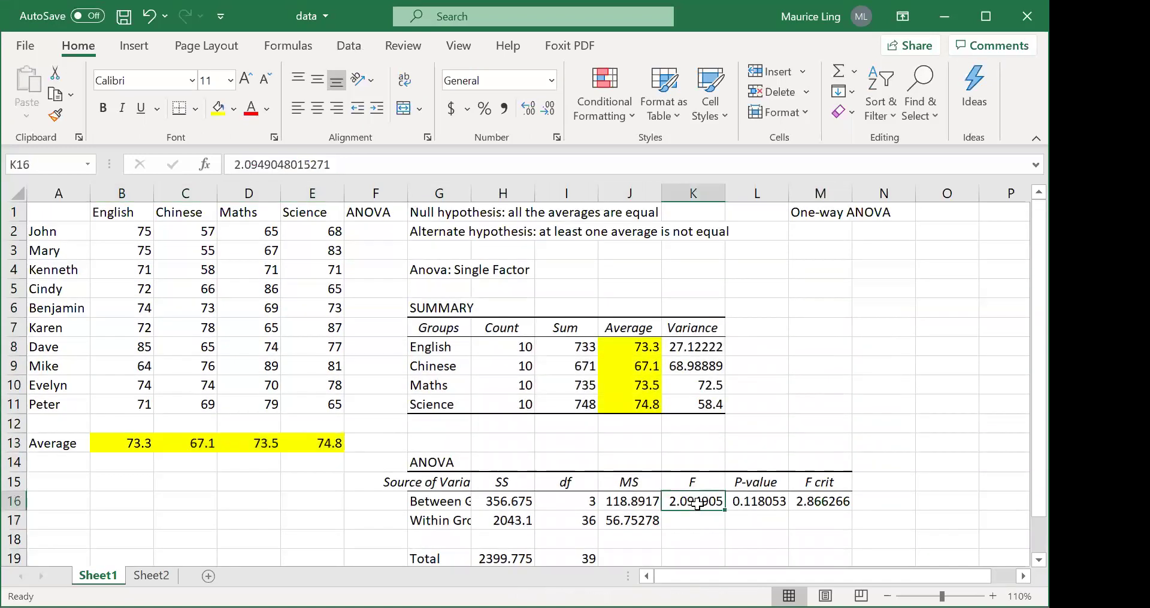
click(761, 501)
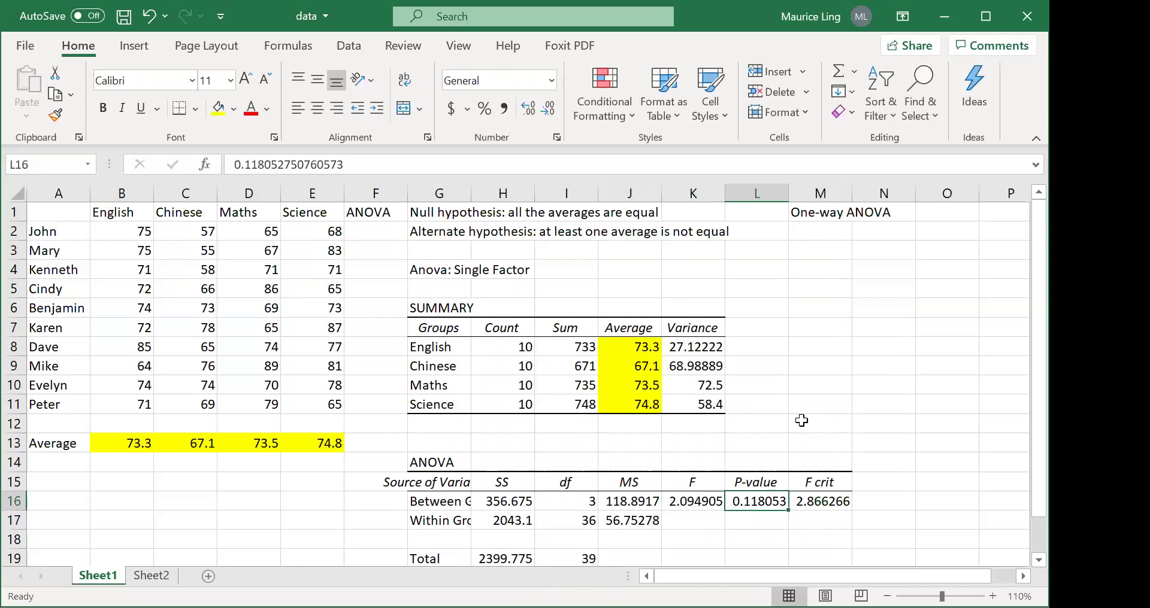
click(235, 109)
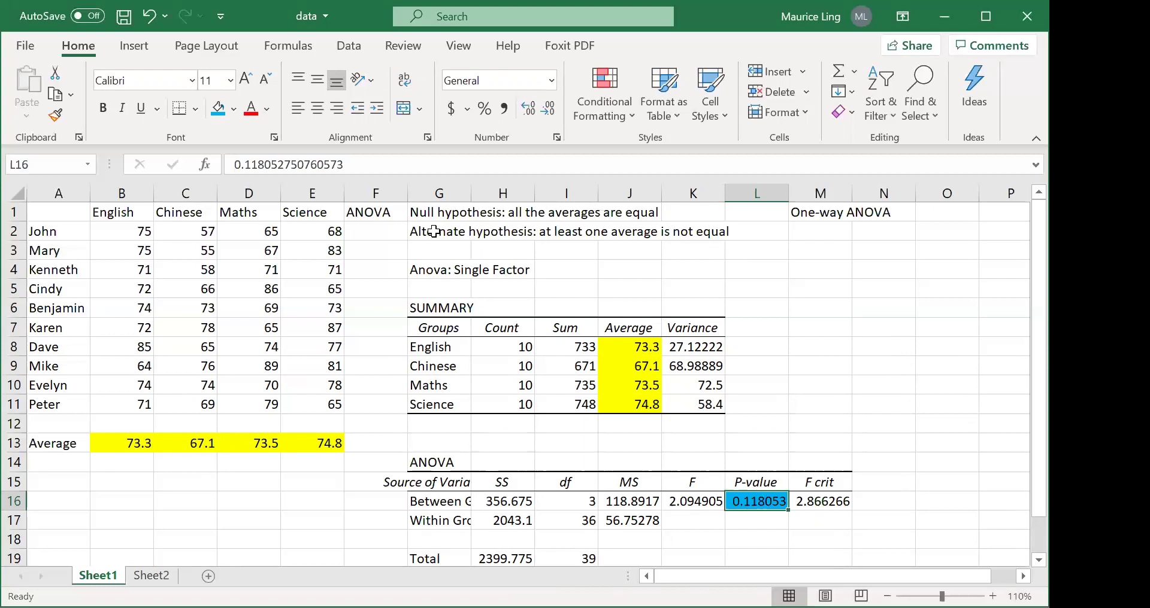
- Review the null hypothesis in cell G1 against the ANOVA results table
click(432, 212)
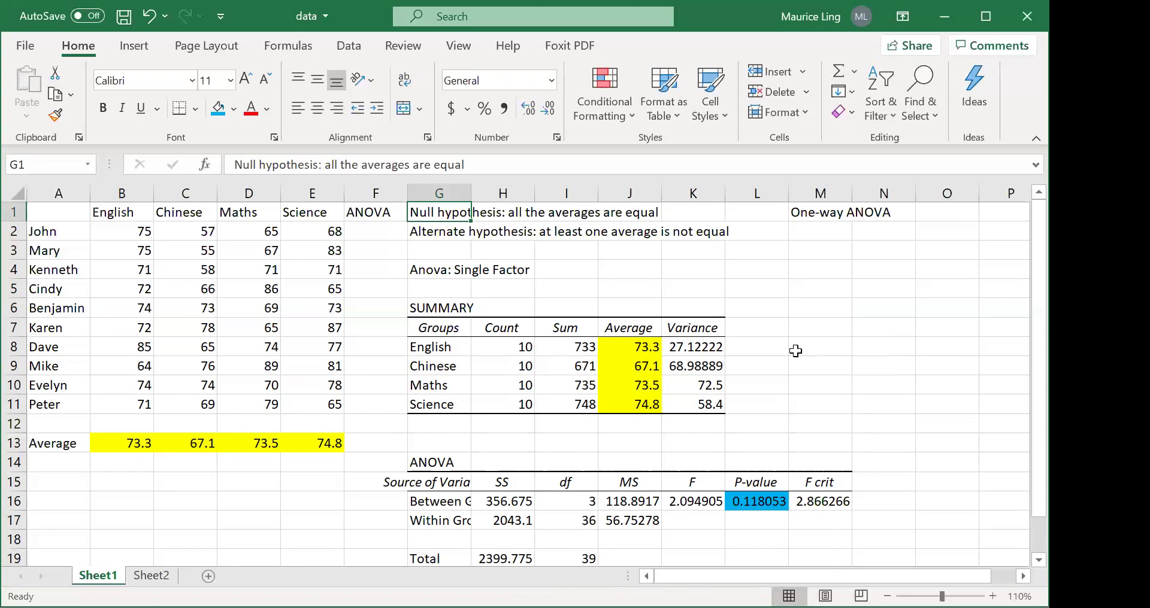
scroll(797, 358, down, 1)
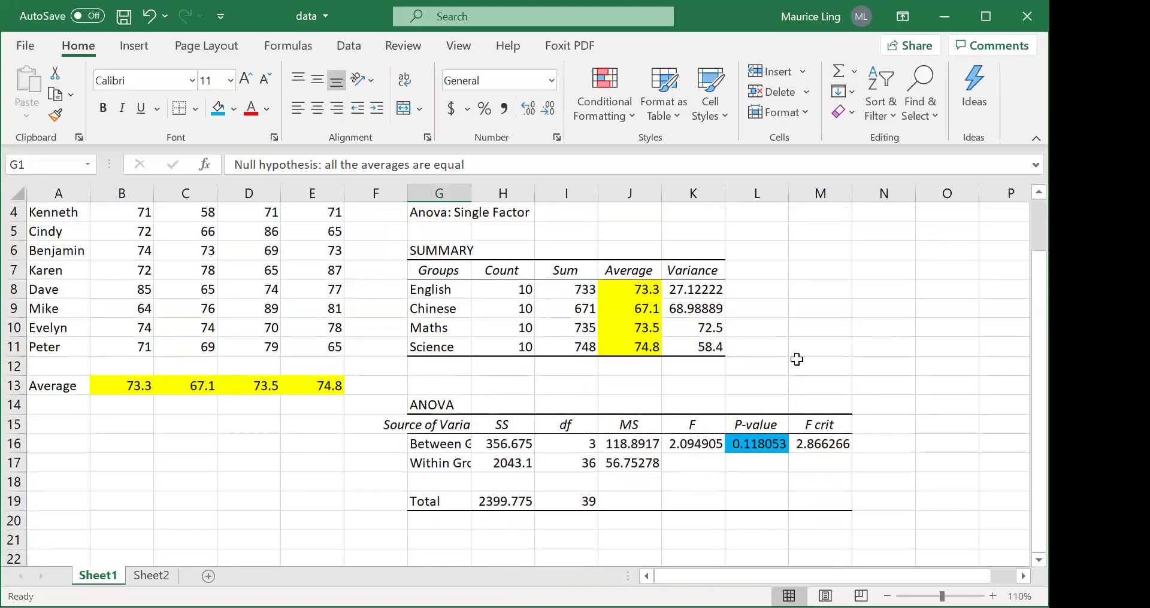
- Switch to Sheet2, which holds the copied student score table
scroll(796, 359, up, 1)
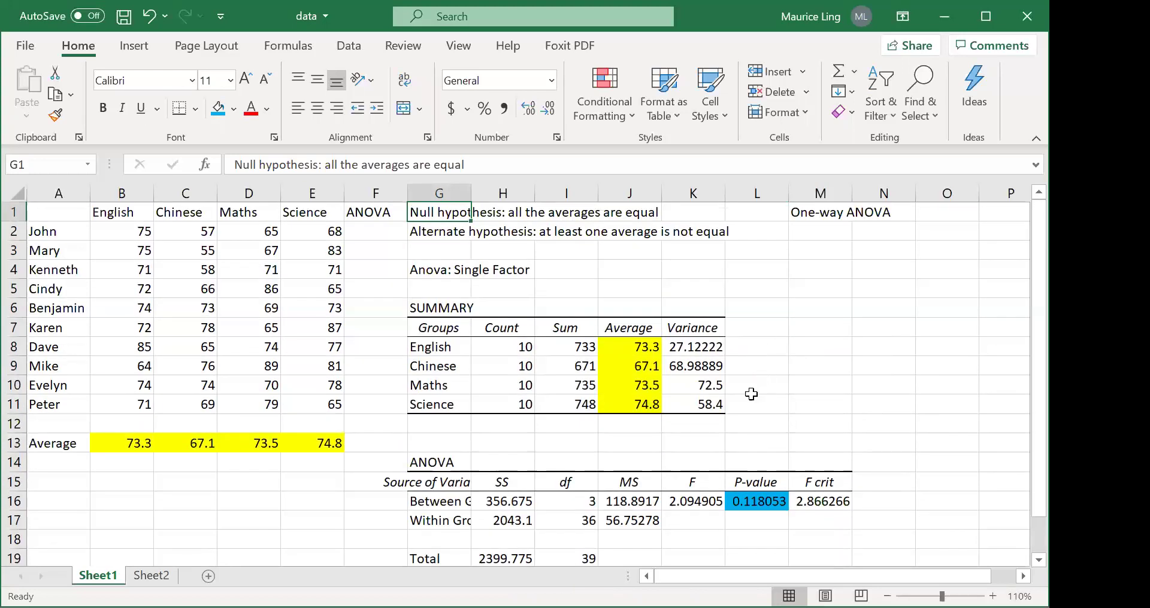
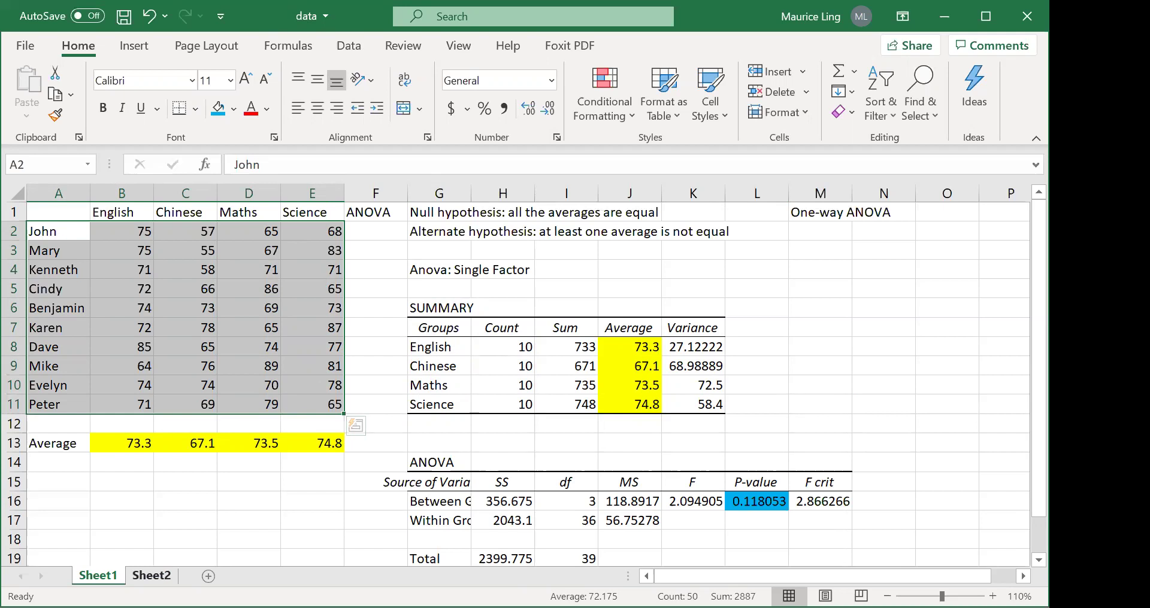
click(138, 289)
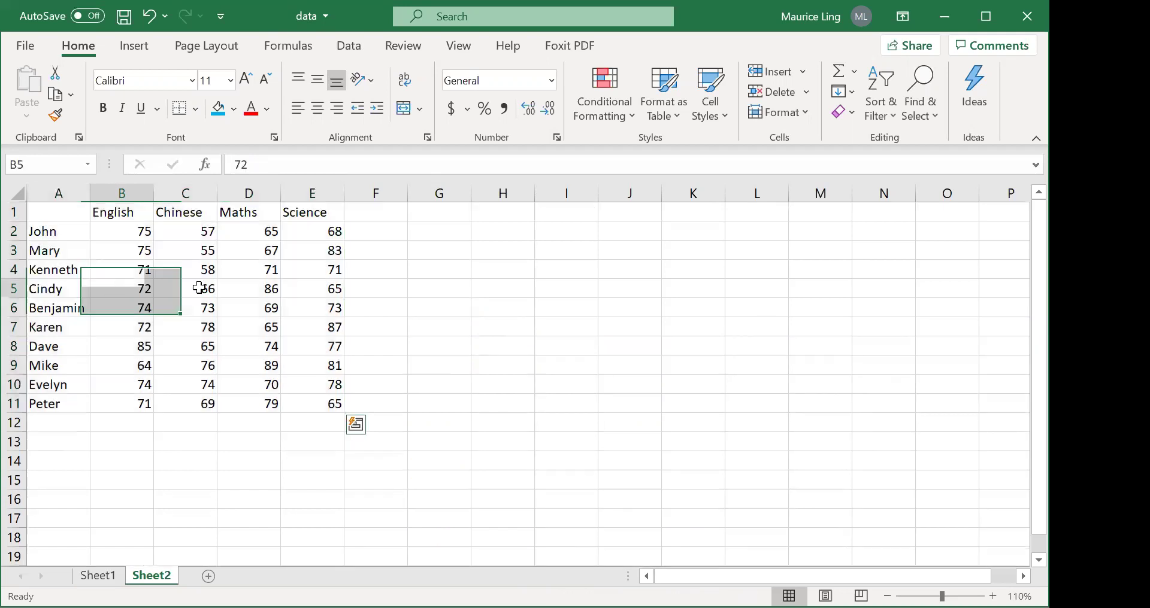
click(434, 214)
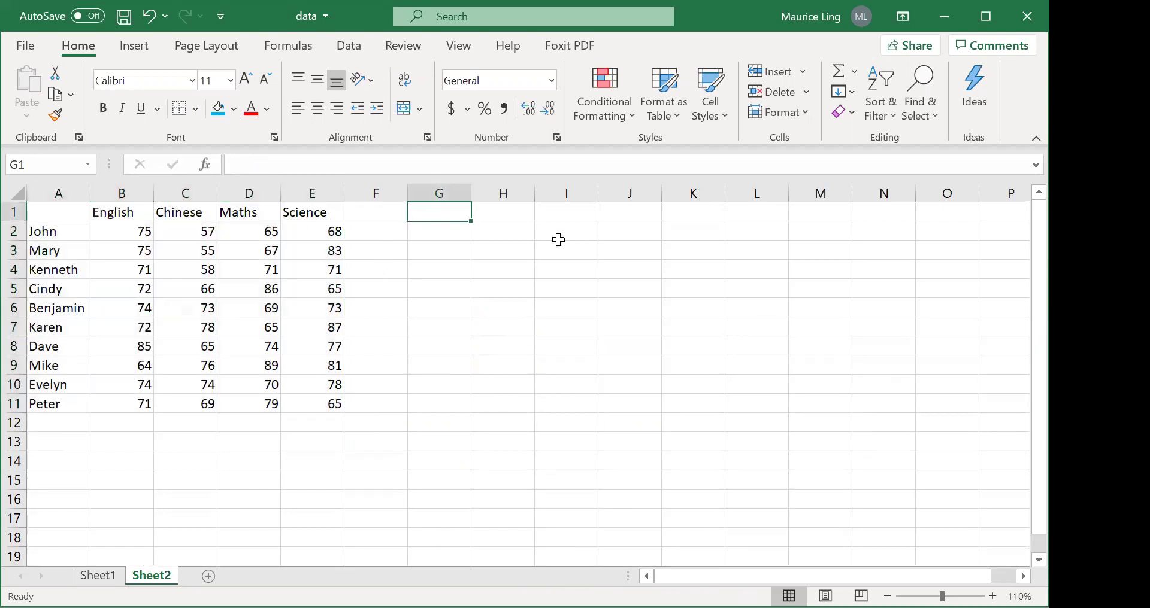
text(aver)
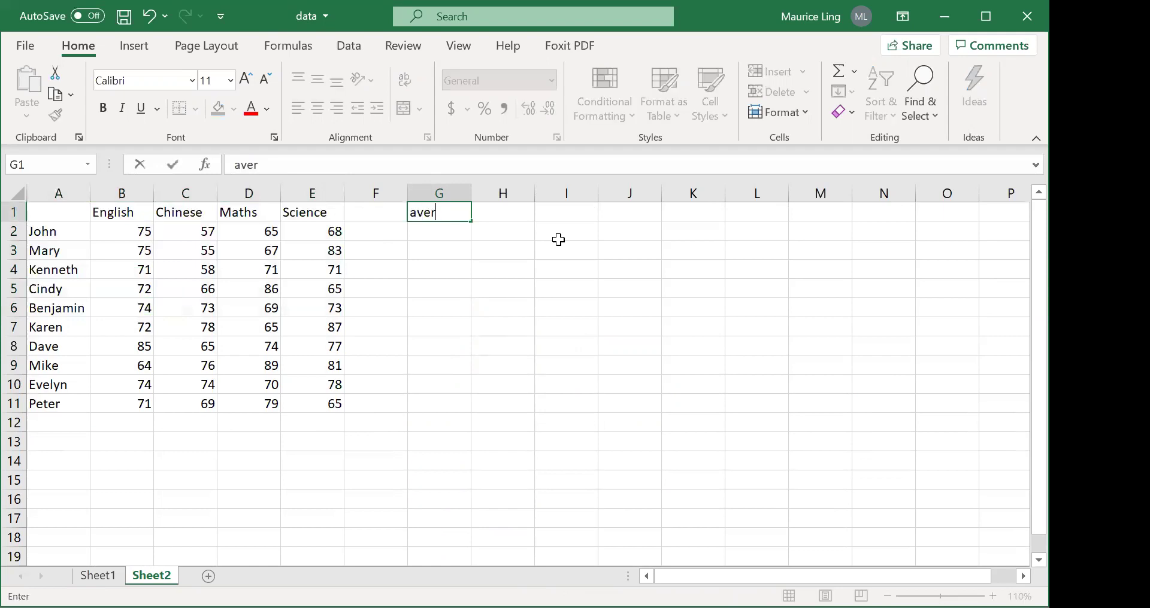
key(BackSpace)
key(BackSpace)
- Enter the header Average in cell F1, beside the Science column
click(392, 219)
text(A)
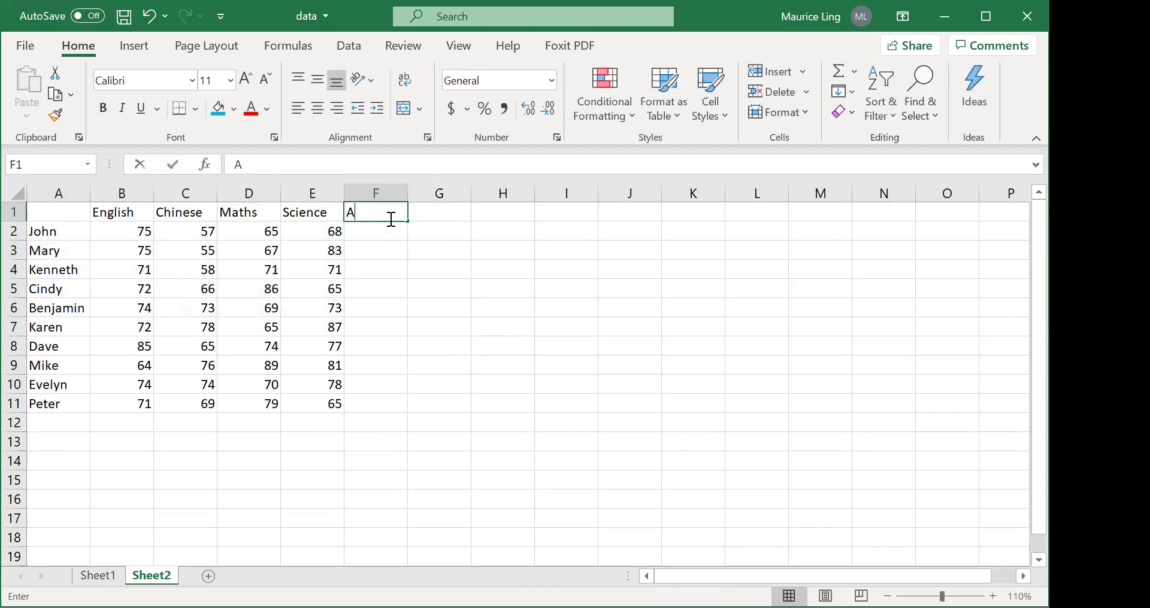
text(verage)
key(Return)
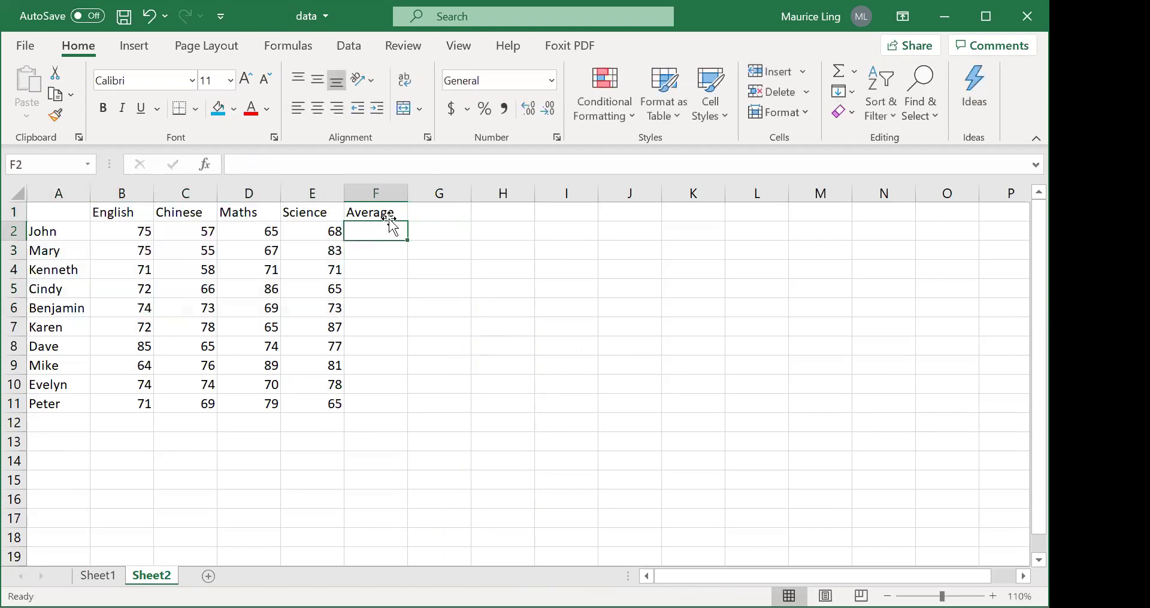
- Calculate the average of B2:E2 in cell F2 and fill the formula down to F11
text(=)
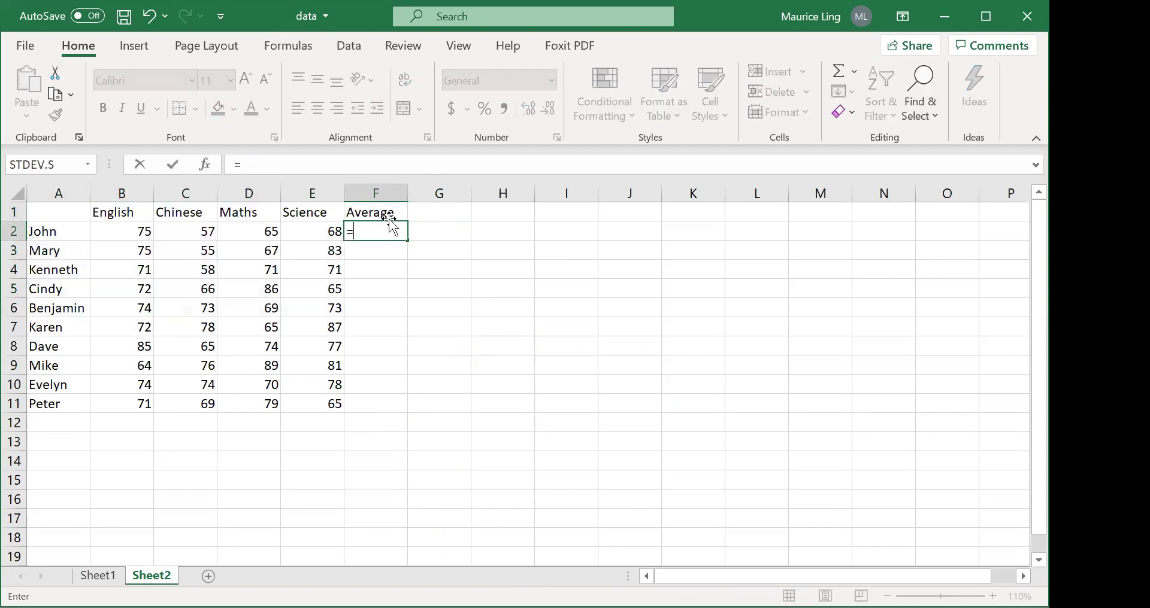
text(average()
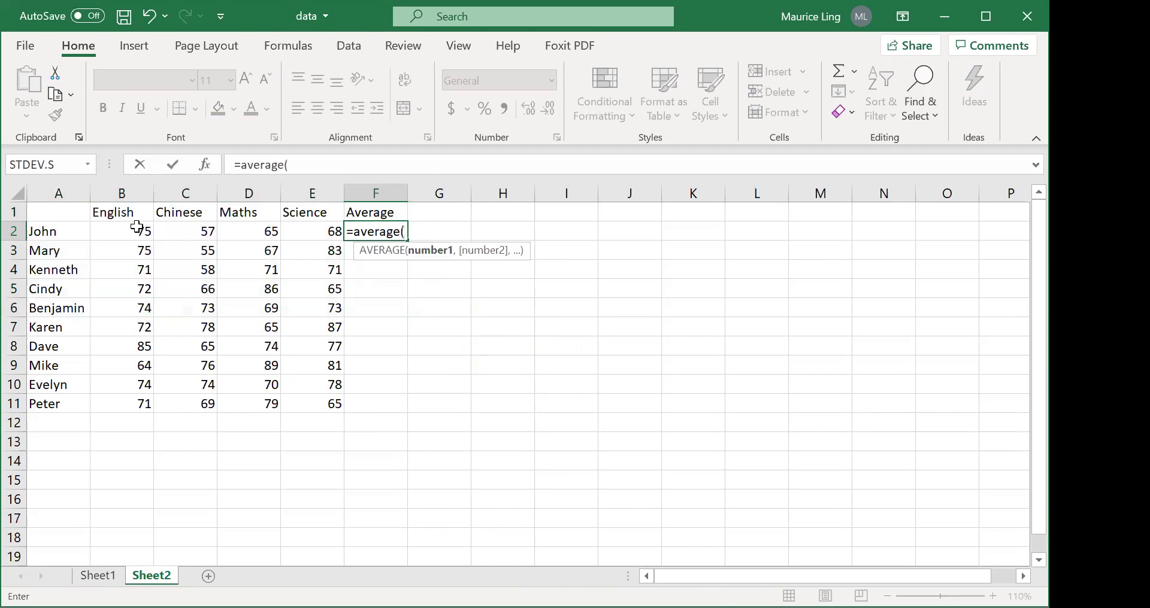
click(137, 230)
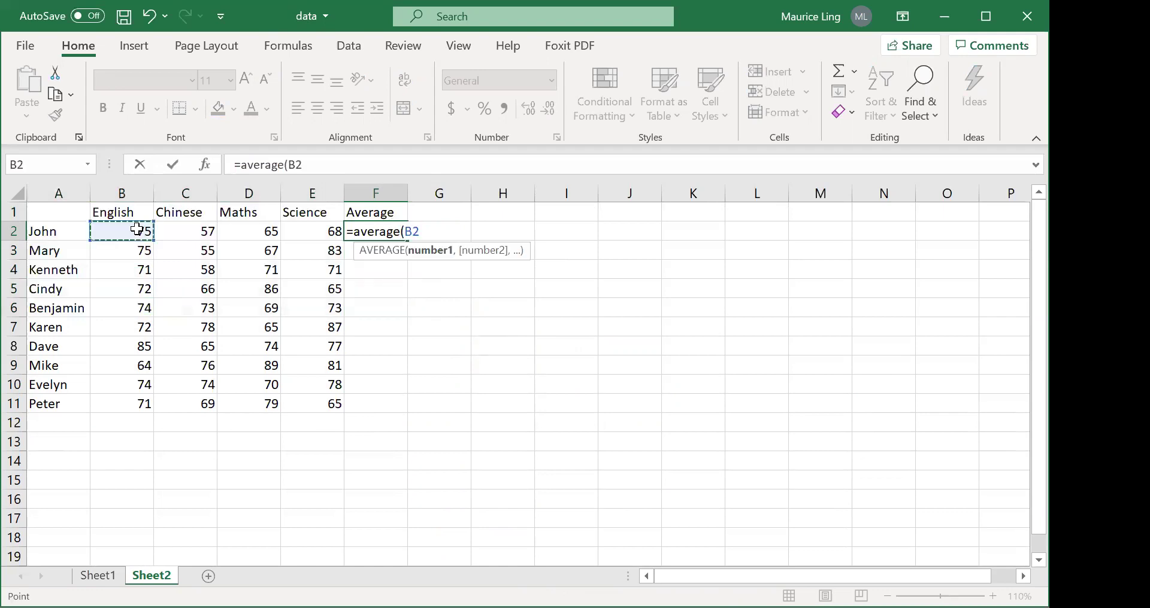
drag(137, 229, 306, 227)
key(Return)
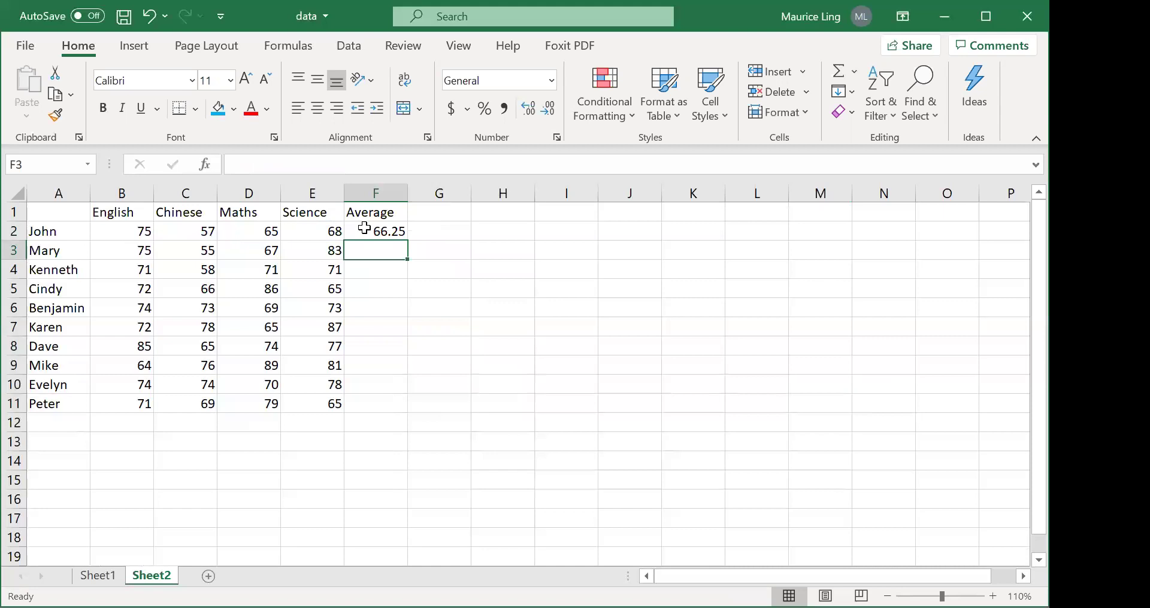
click(400, 237)
drag(411, 240, 411, 403)
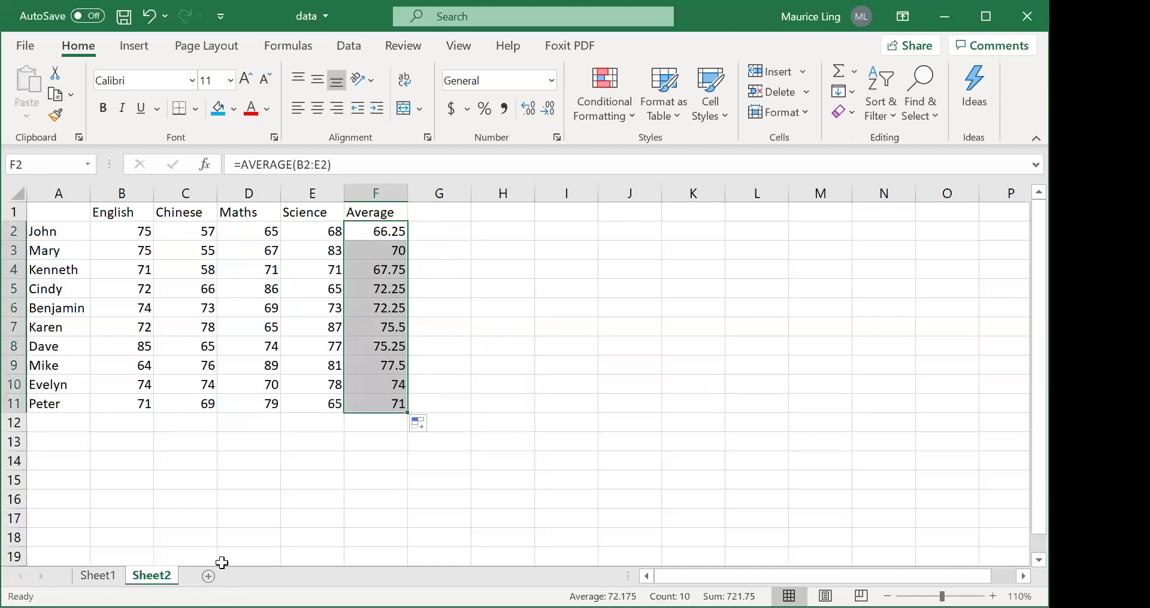
- Copy the null and alternate hypotheses from G1:G2 on Sheet1 to cell H1 on Sheet2
click(97, 577)
drag(446, 220, 446, 234)
key(ctrl+c)
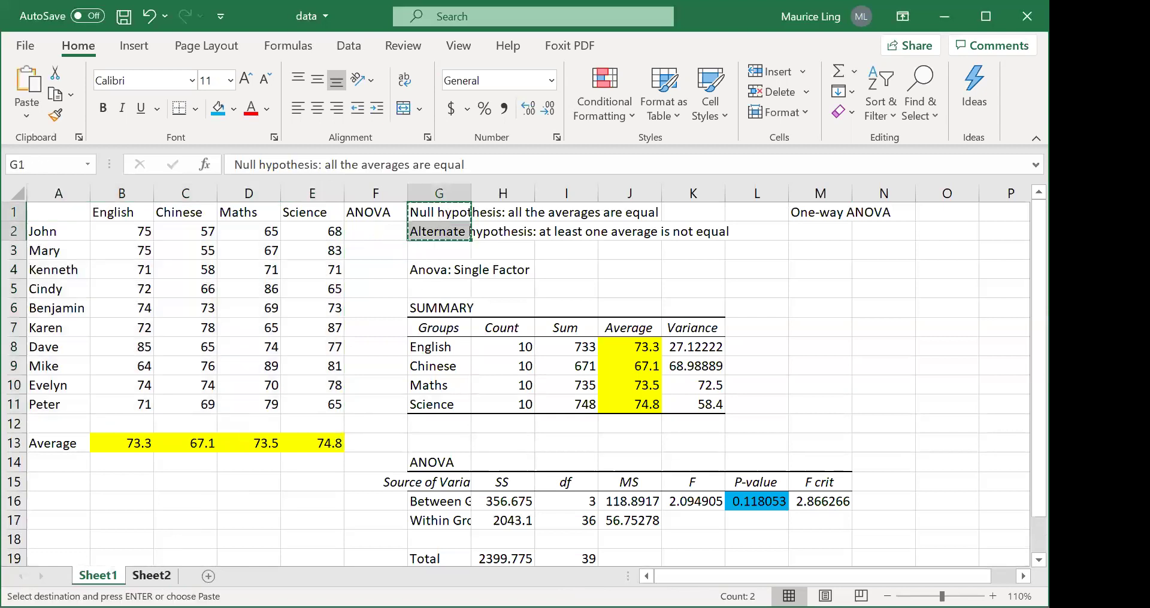
click(151, 576)
click(484, 209)
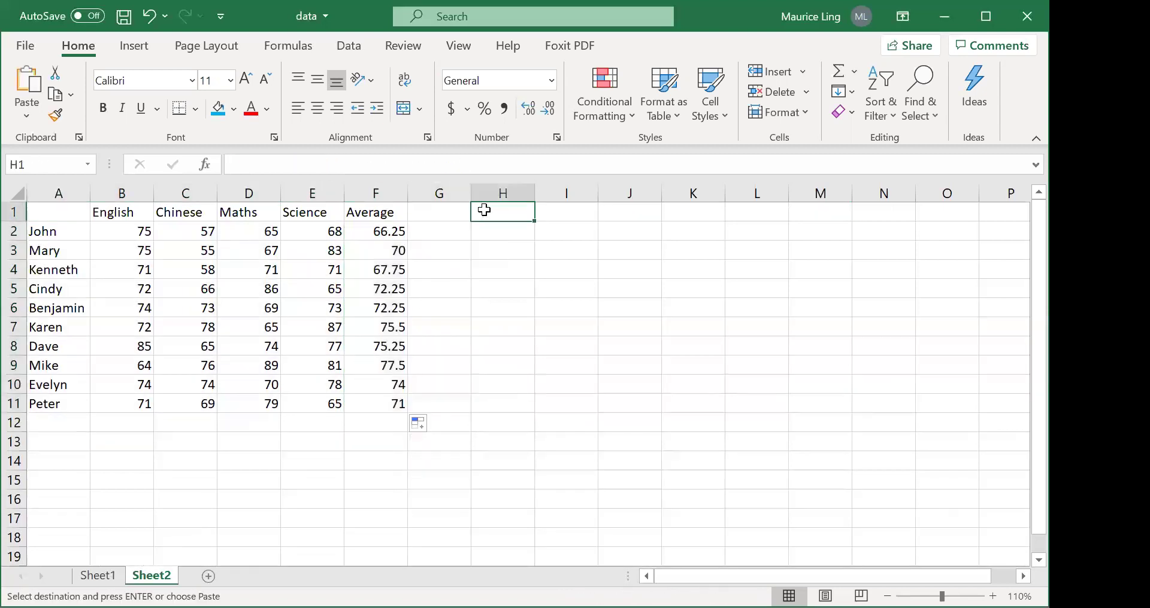
key(ctrl+v)
click(623, 312)
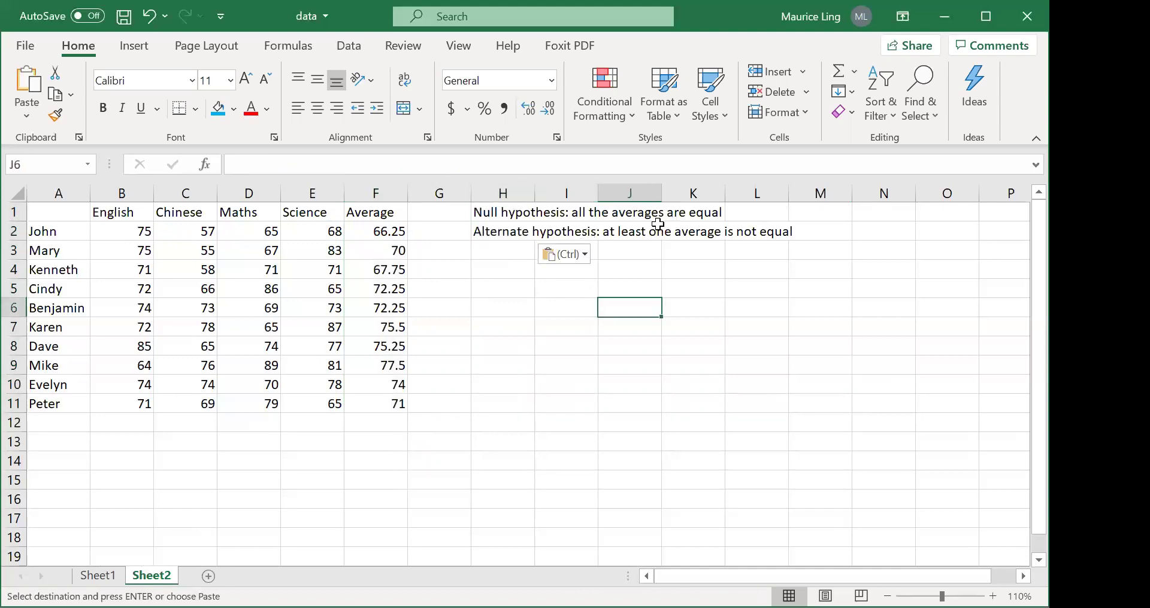
drag(388, 230, 384, 400)
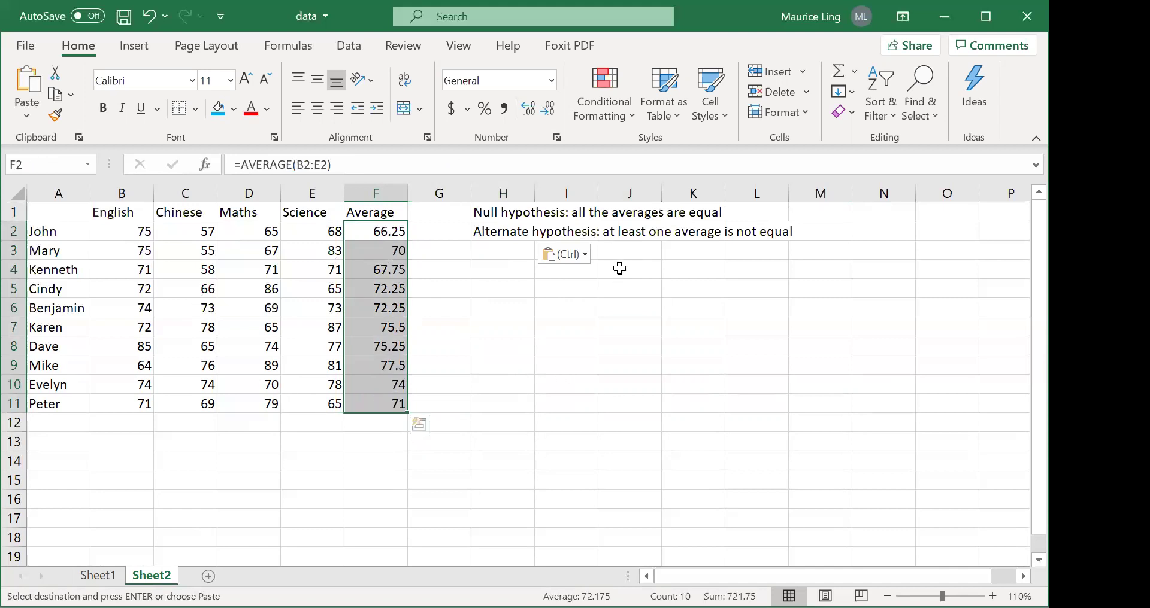
click(495, 237)
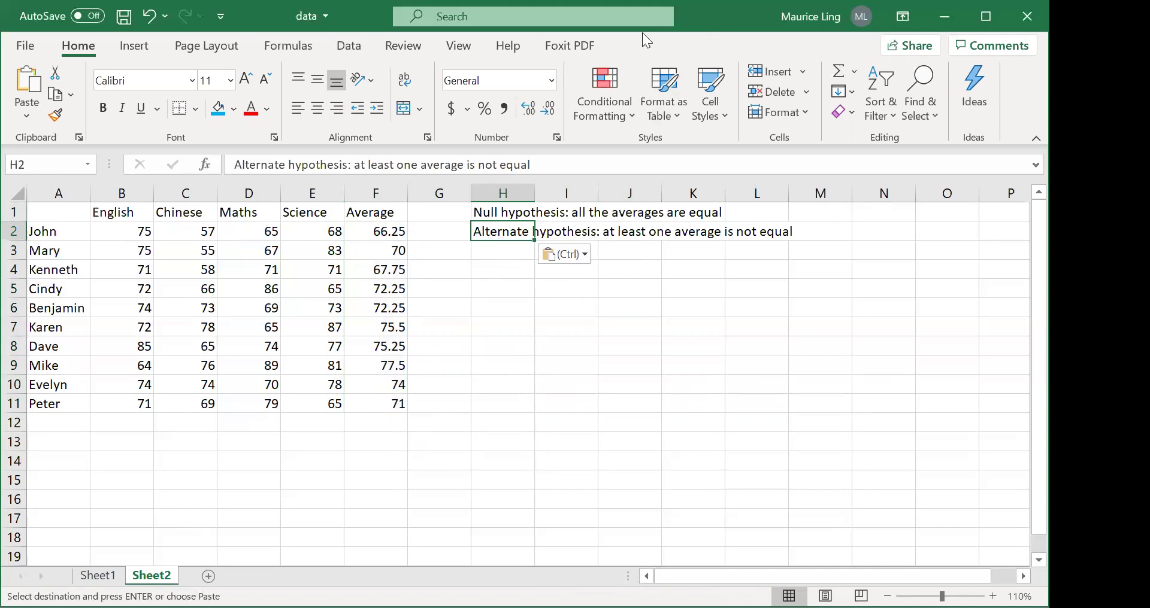
- Set up a single-factor ANOVA with input range A2:E11, grouped by rows, with labels in the first column
click(349, 45)
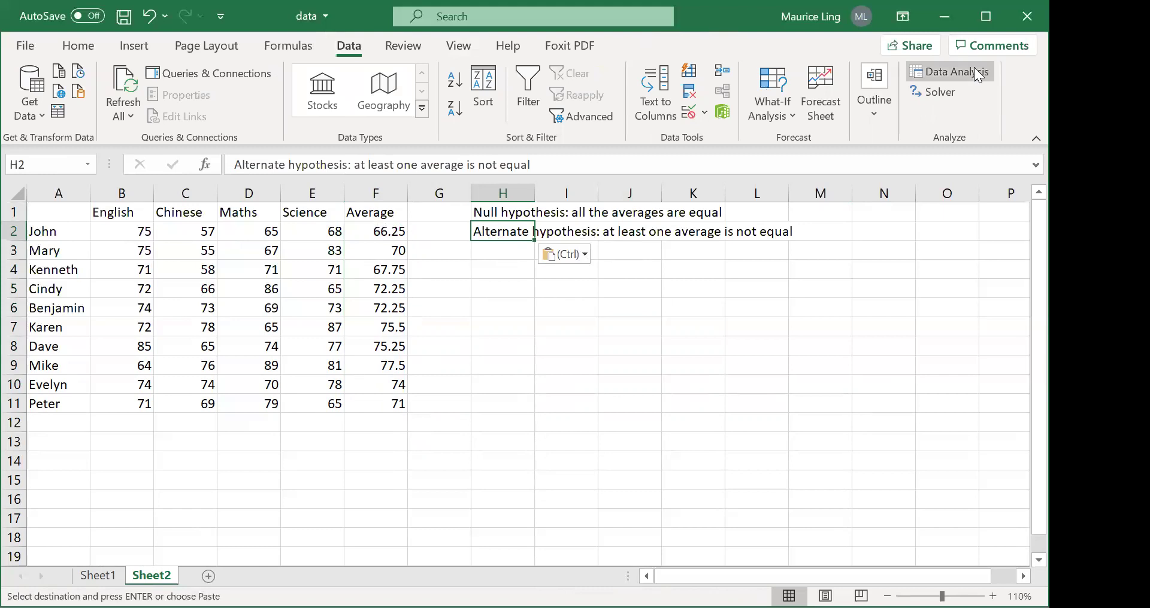
click(949, 72)
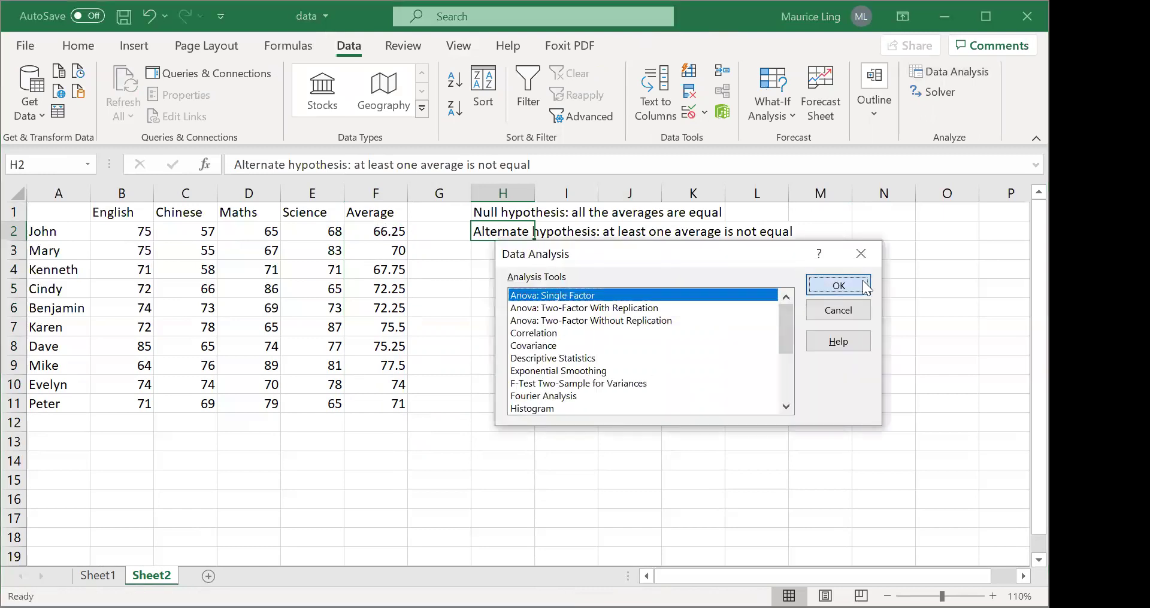
click(838, 286)
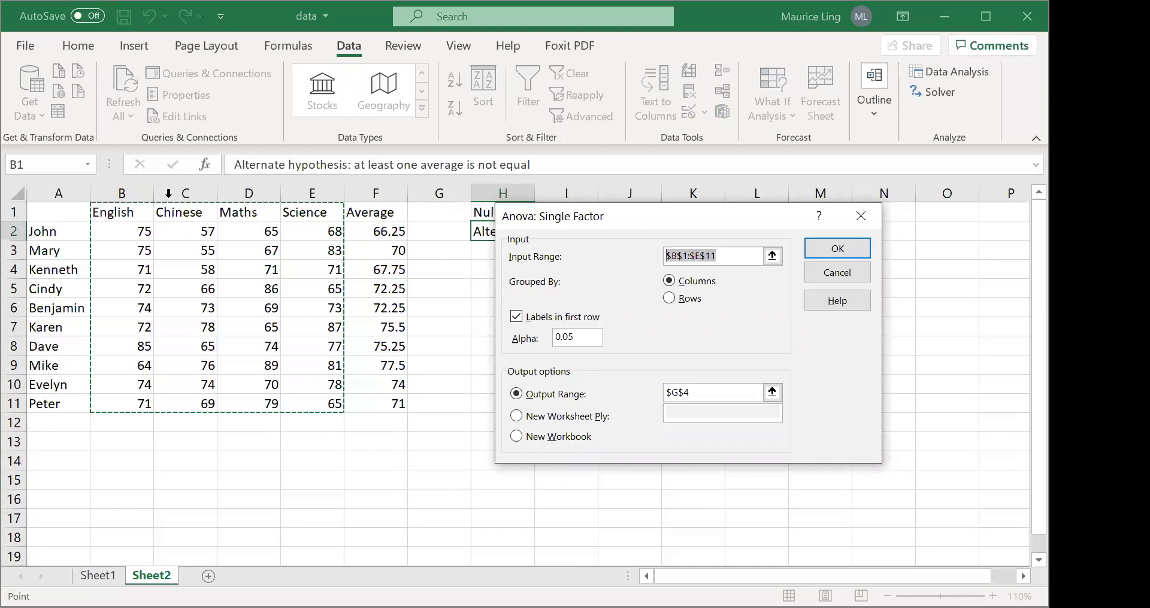
click(58, 234)
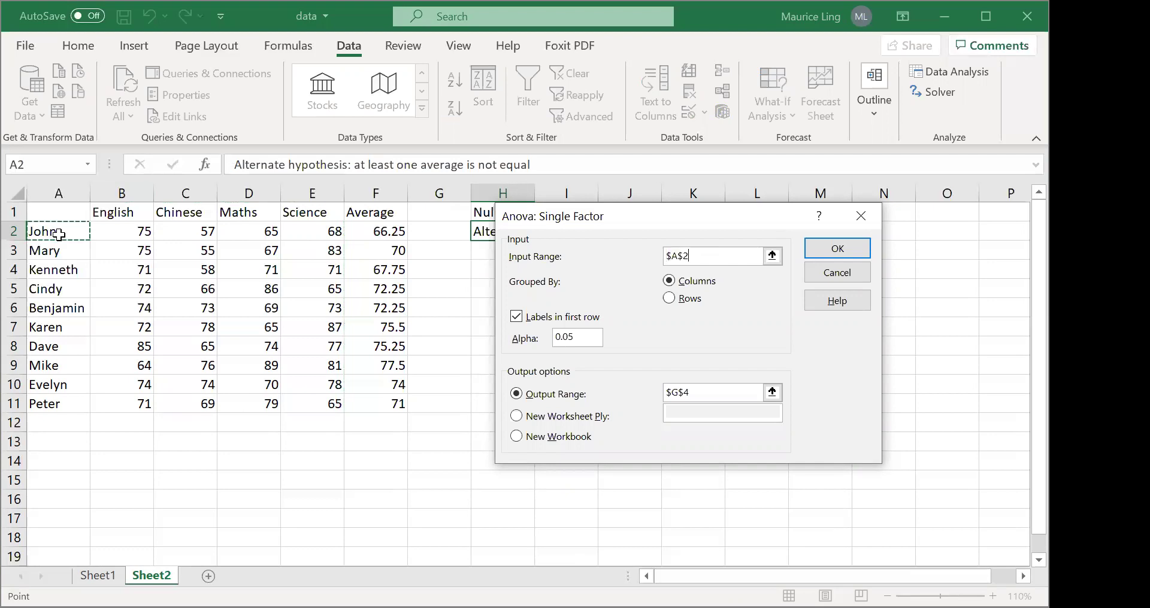
text(:$E$11)
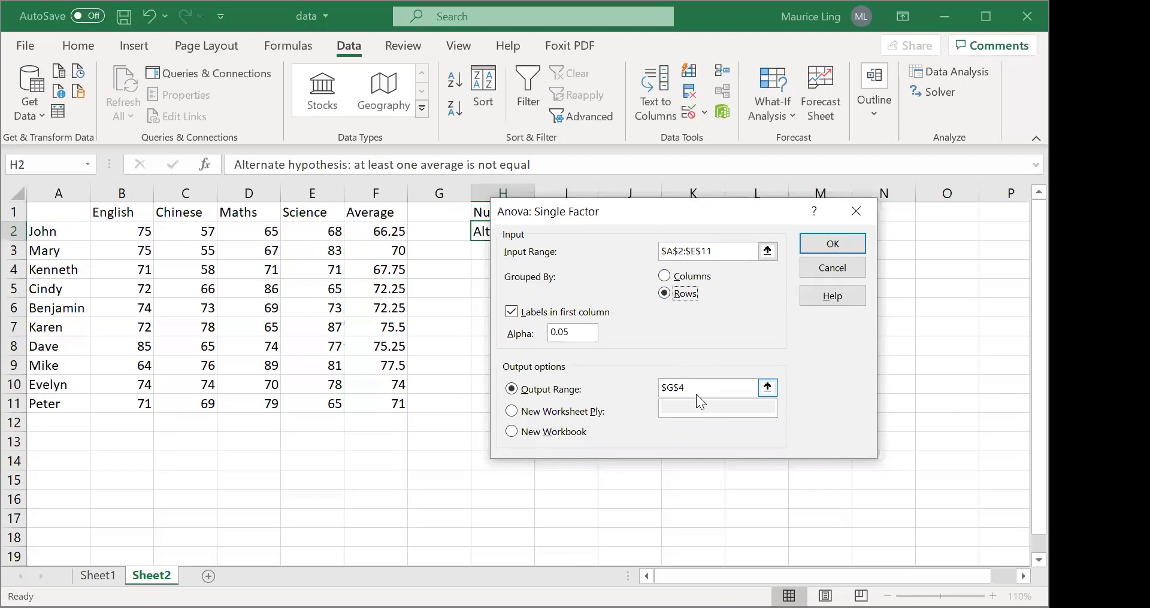
- Set the ANOVA output range to cell H4 and run the analysis
click(695, 394)
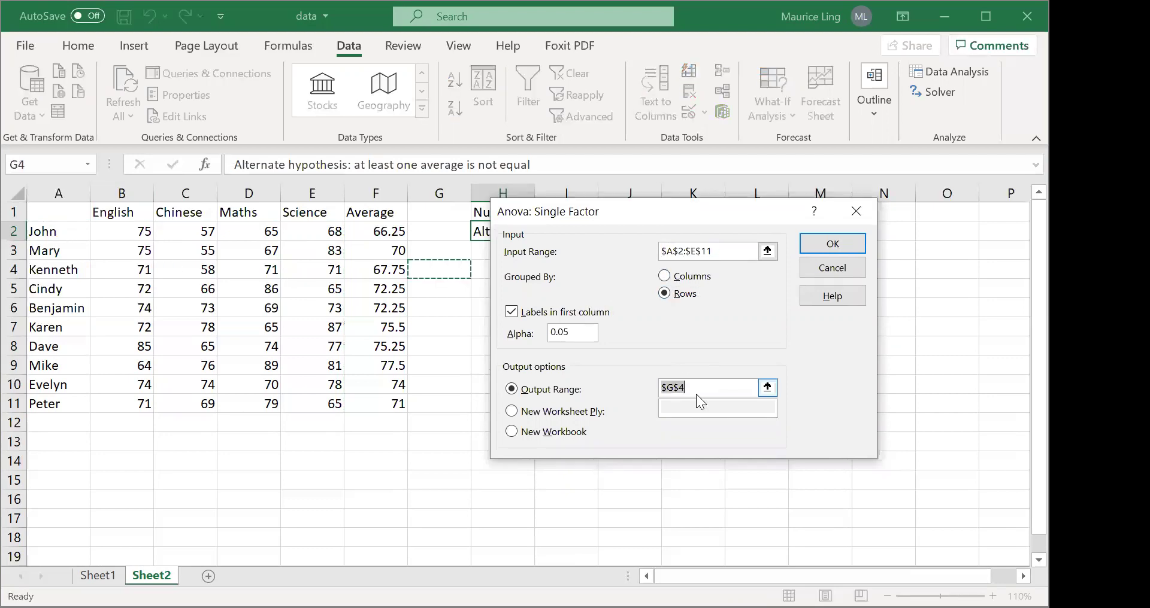
drag(609, 210, 710, 210)
click(502, 269)
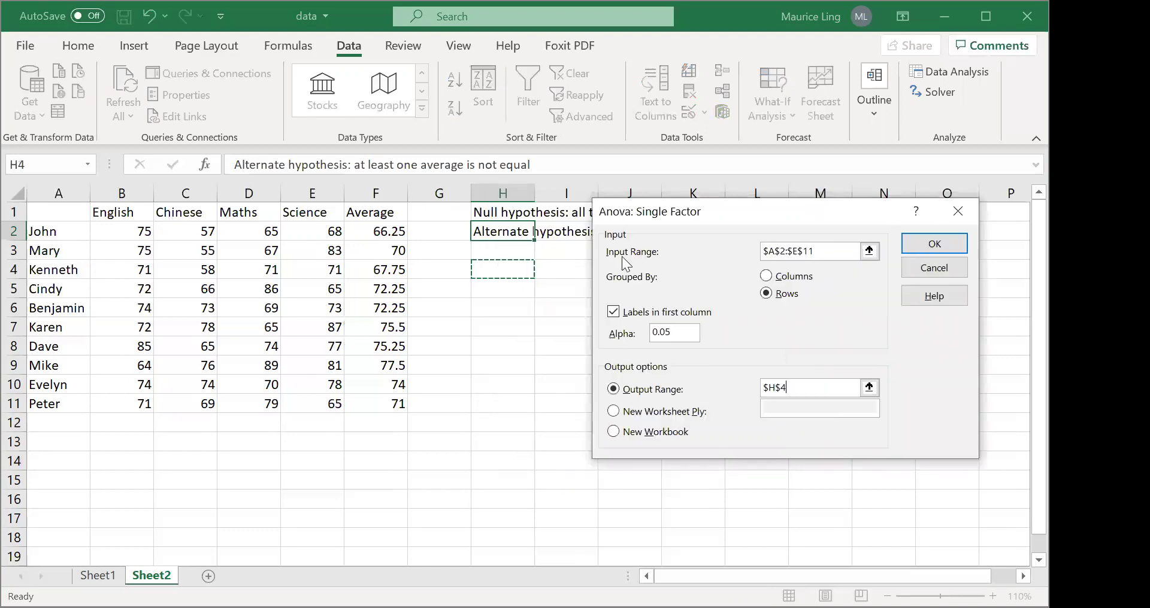
click(946, 245)
scroll(955, 271, down, 1)
scroll(955, 270, up, 1)
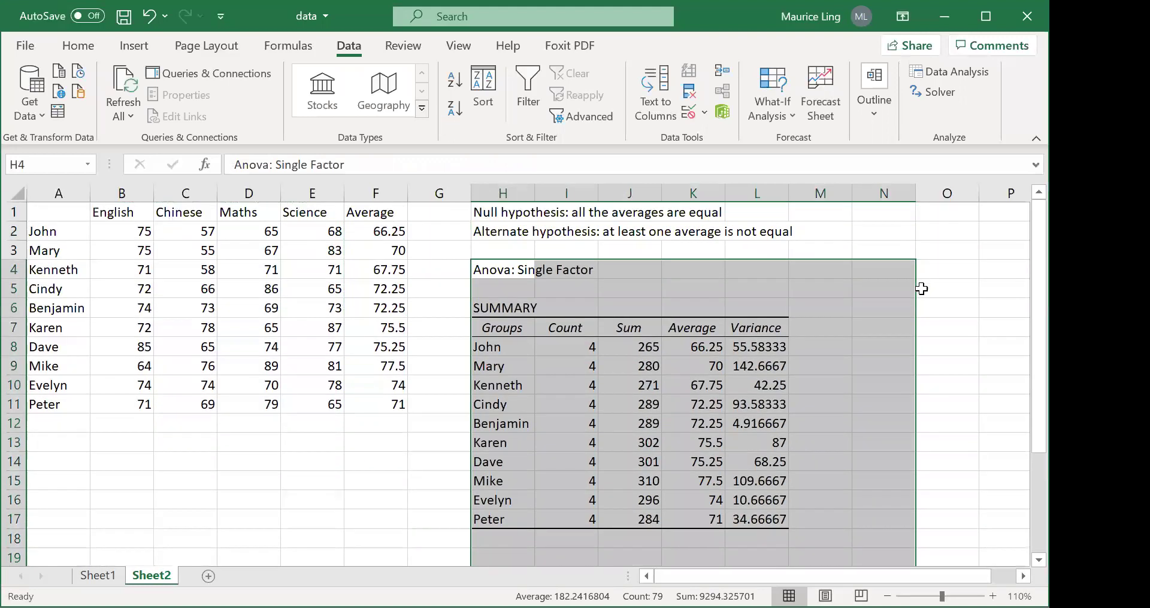
- Highlight the student averages in F2:F11 and the ANOVA group averages in K8:K17 with yellow fill
drag(381, 239, 386, 405)
click(78, 46)
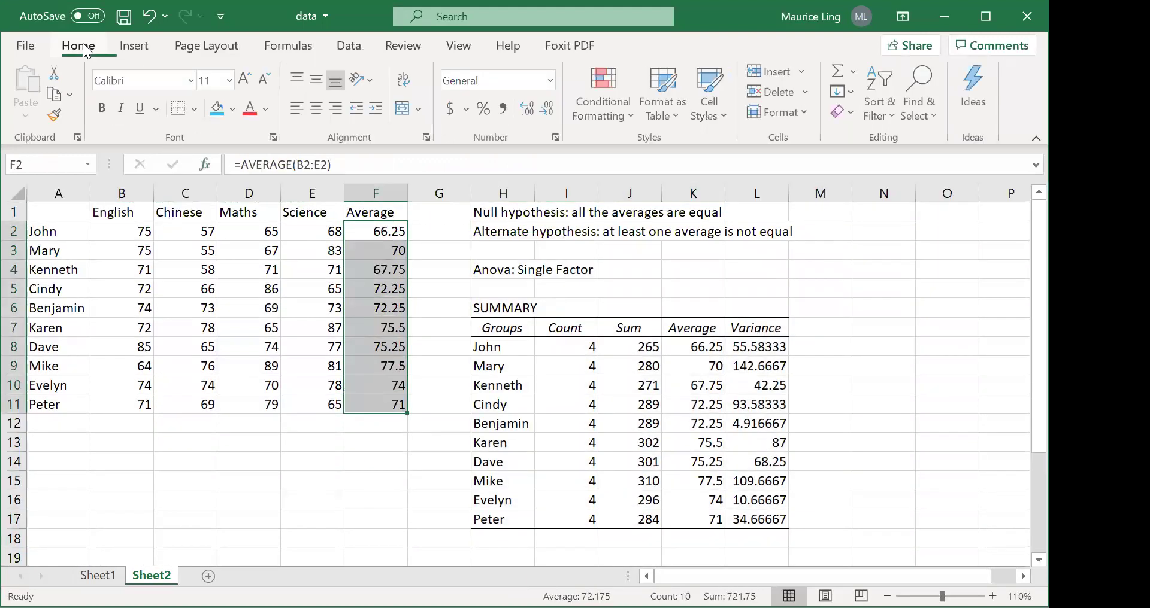
click(233, 110)
click(264, 277)
drag(693, 347, 698, 522)
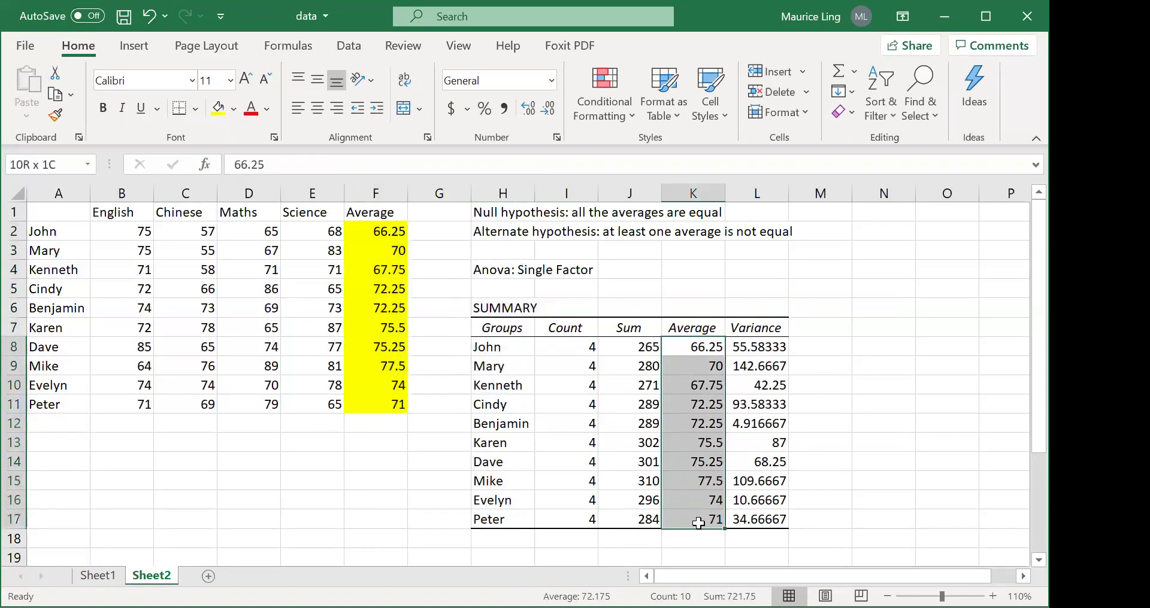
click(218, 109)
click(871, 304)
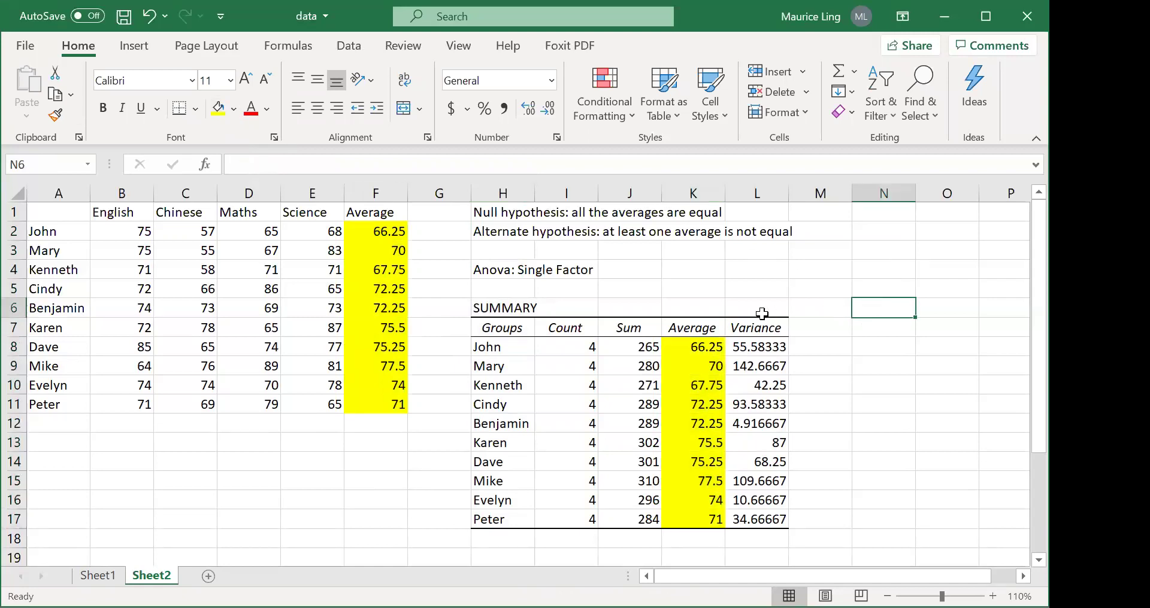
- Examine the ANOVA P-value in cell M22 against the null hypothesis in H1
scroll(737, 296, down, 3)
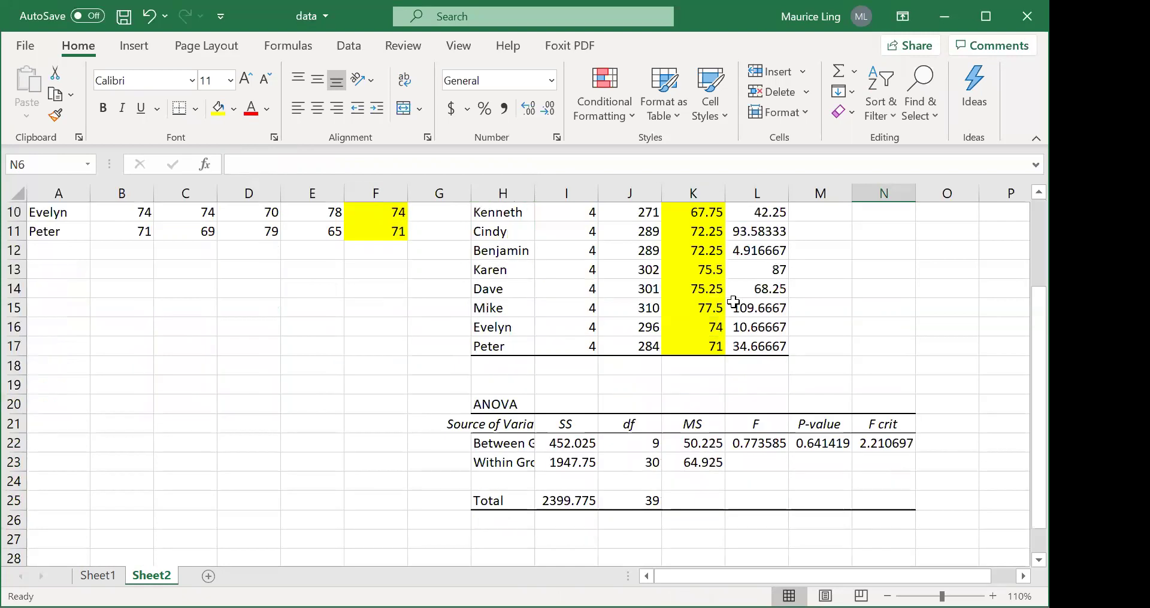
click(818, 447)
scroll(929, 371, up, 1)
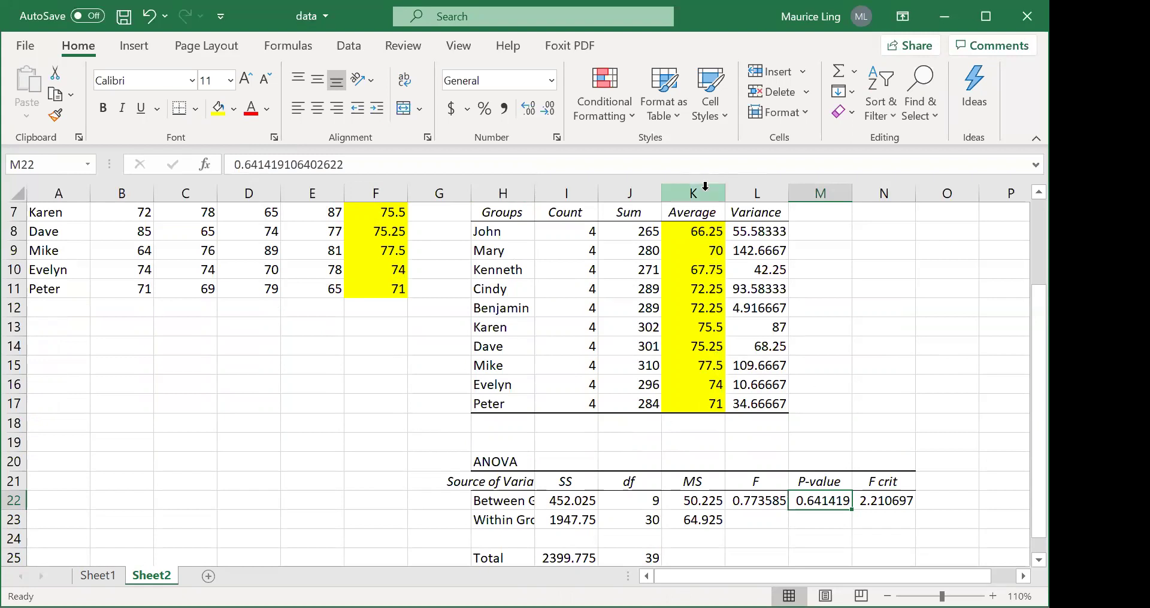
scroll(854, 354, up, 2)
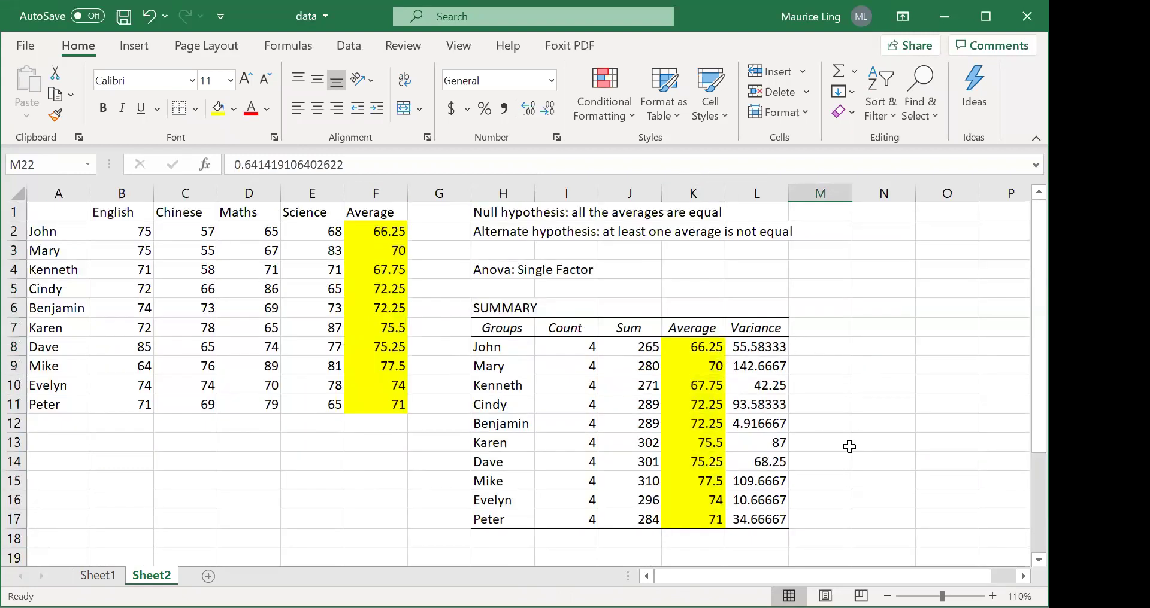
scroll(850, 443, down, 2)
scroll(834, 502, up, 2)
click(503, 218)
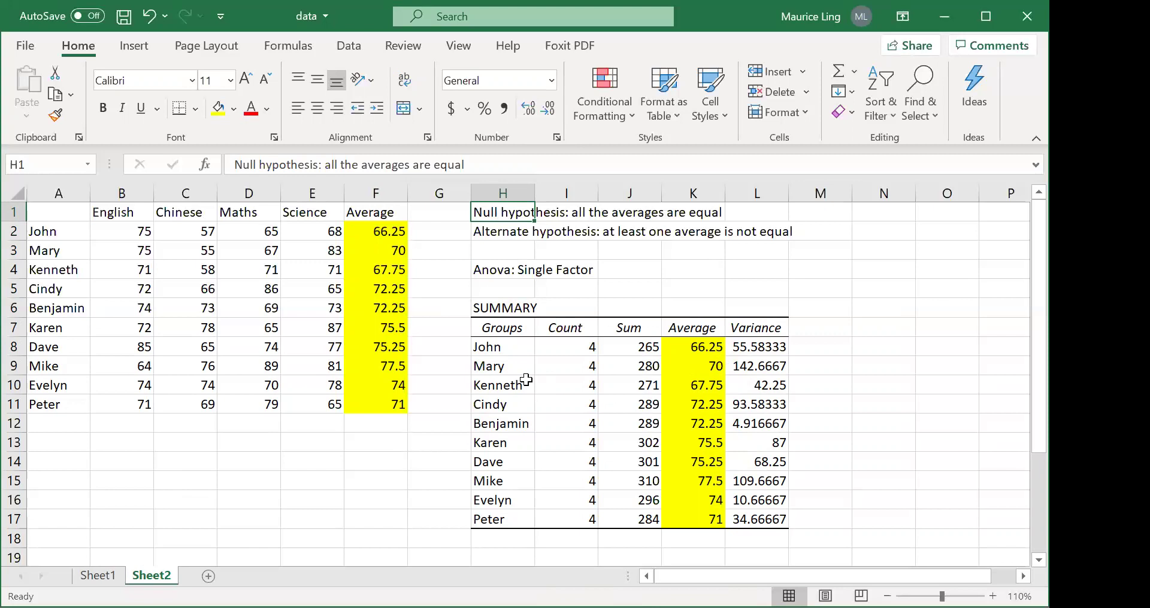
- Enter the note "ANOVA always assumes equal variances" in cell A13 and make it bold
click(46, 440)
text(AN)
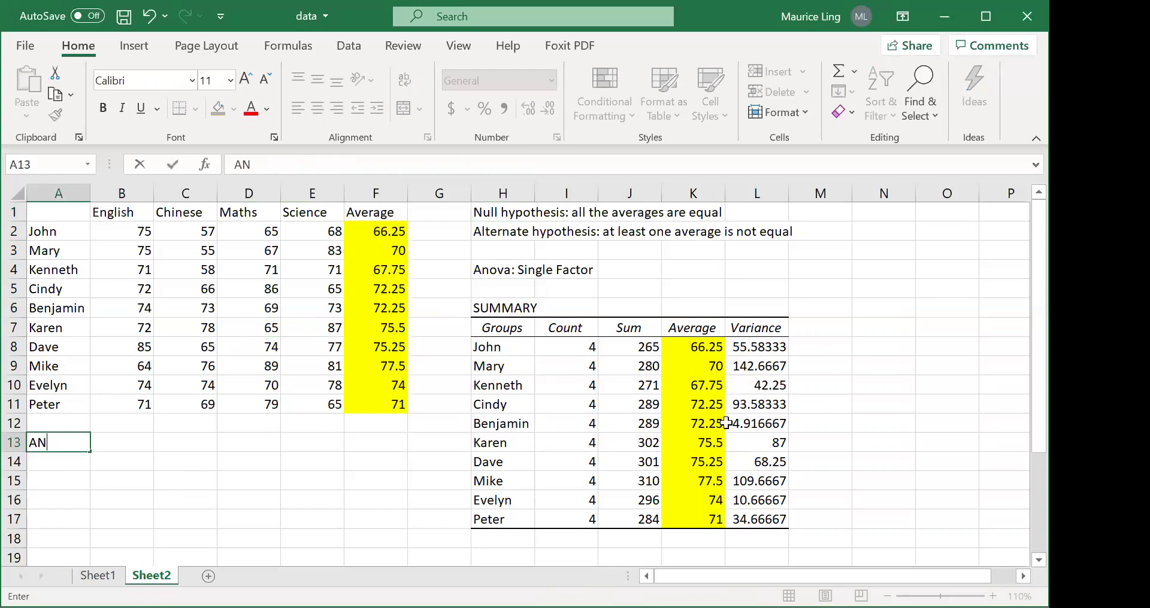
text(OVA always assum)
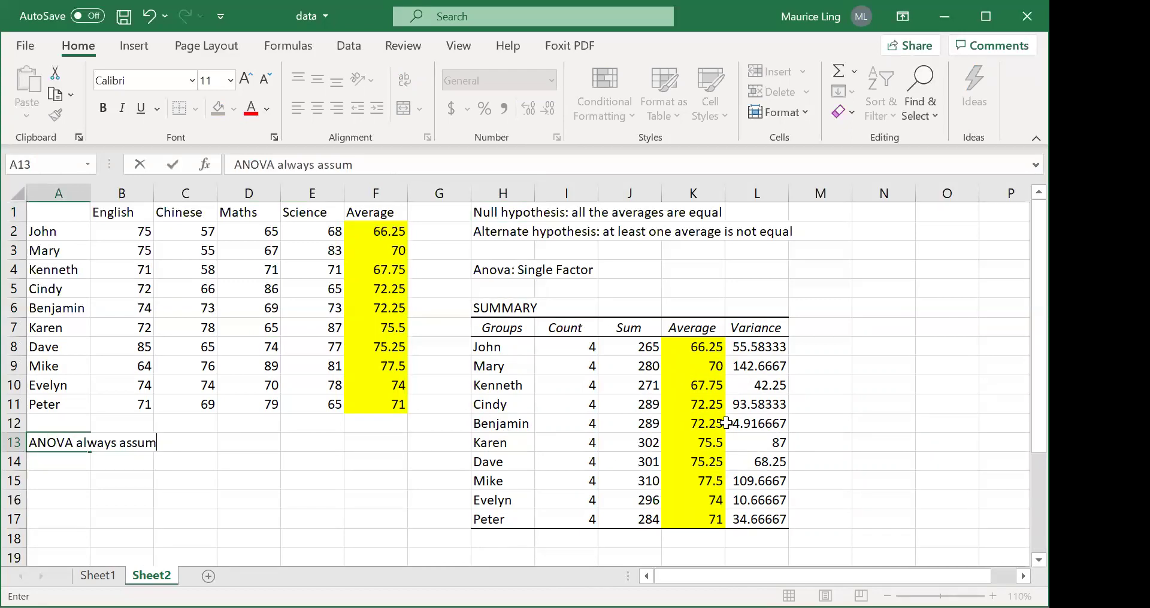
text(es equal variance)
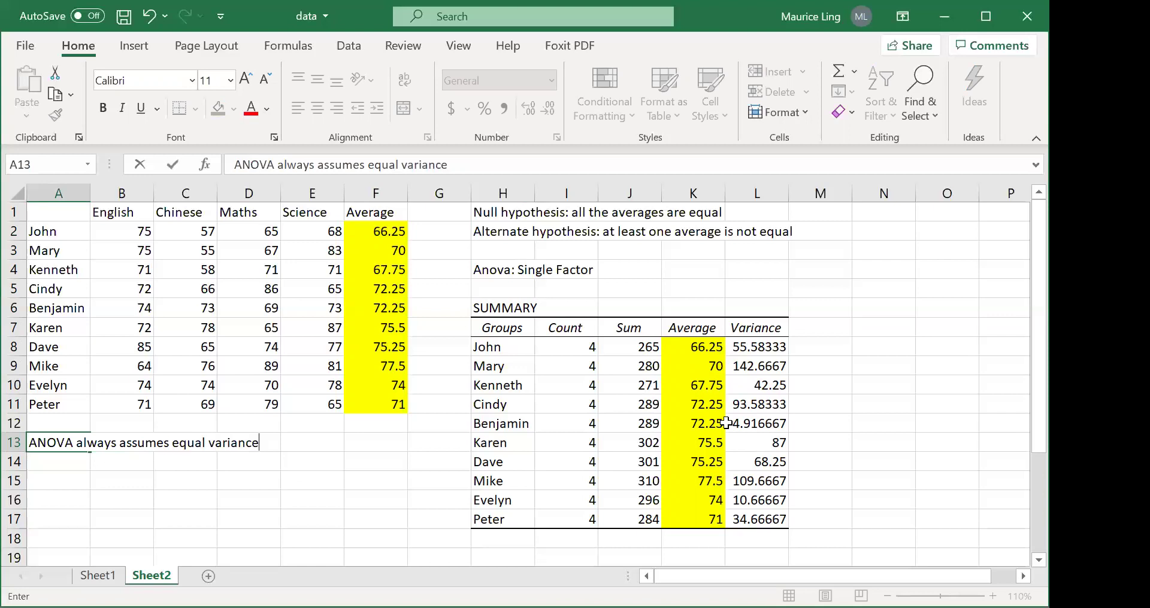
text(s)
key(Return)
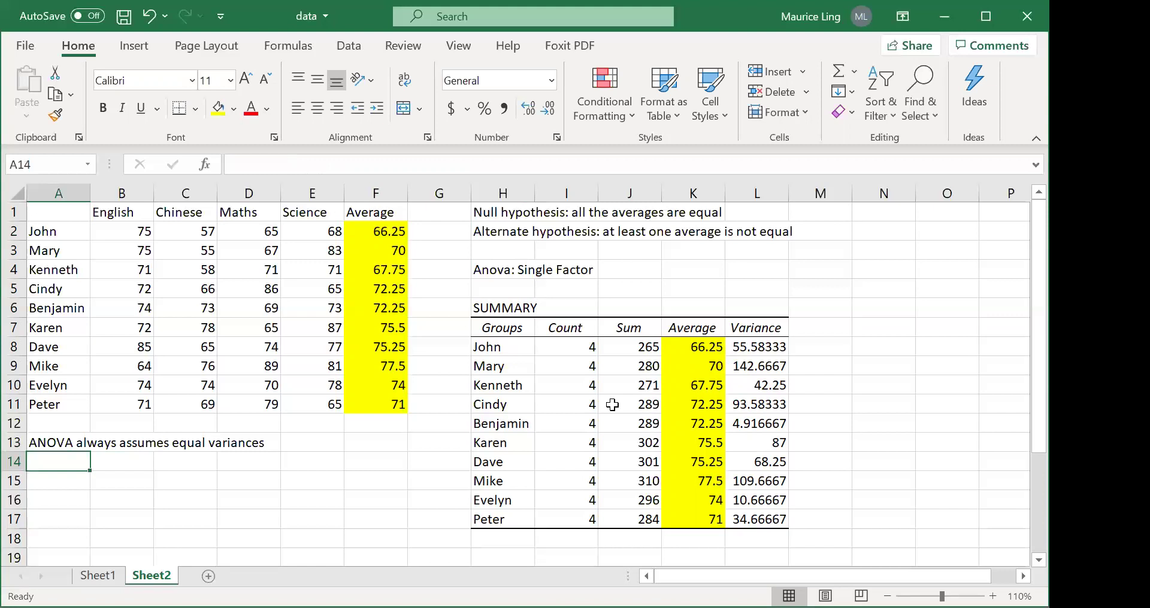
click(72, 444)
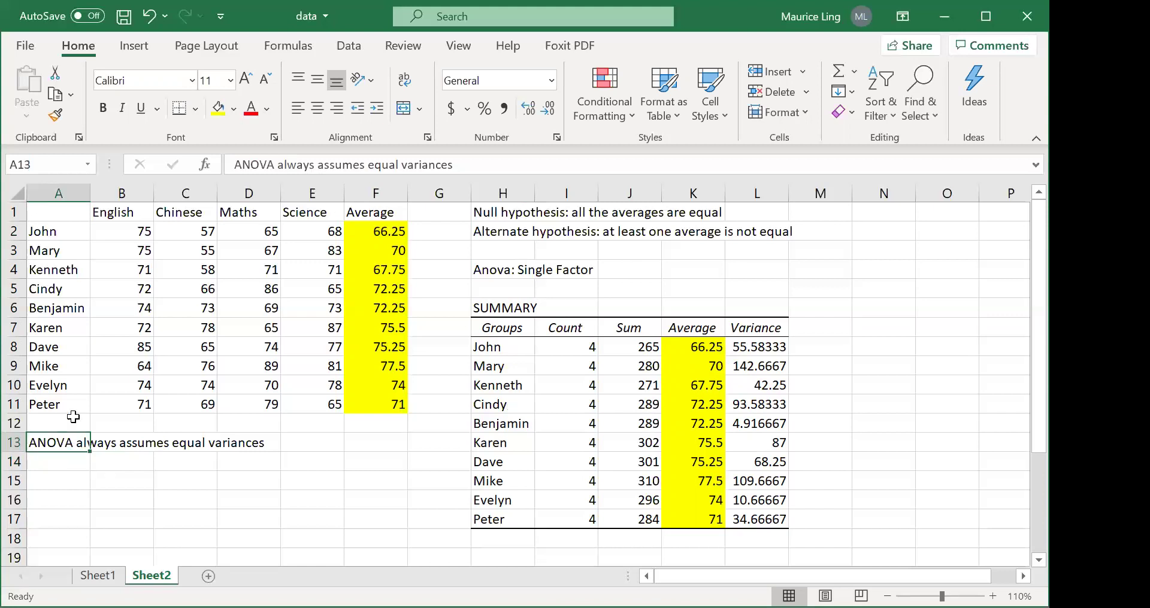
click(103, 108)
click(323, 482)
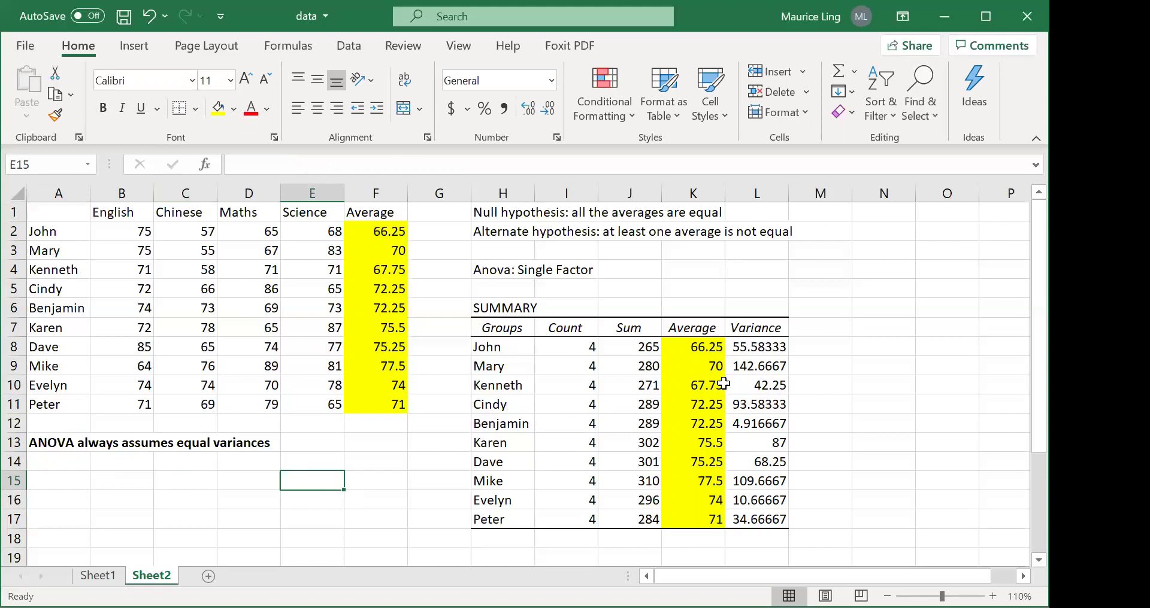
- Examine the group variances in L8:L17 and the alternate hypothesis in H2 against the student scores
drag(759, 340, 777, 518)
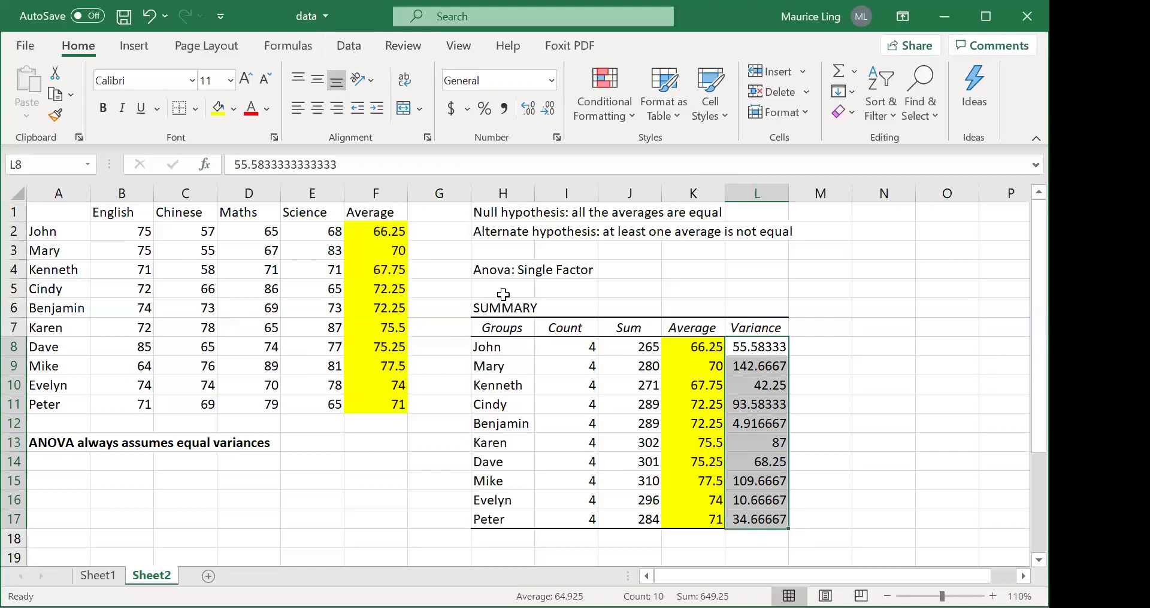
click(507, 233)
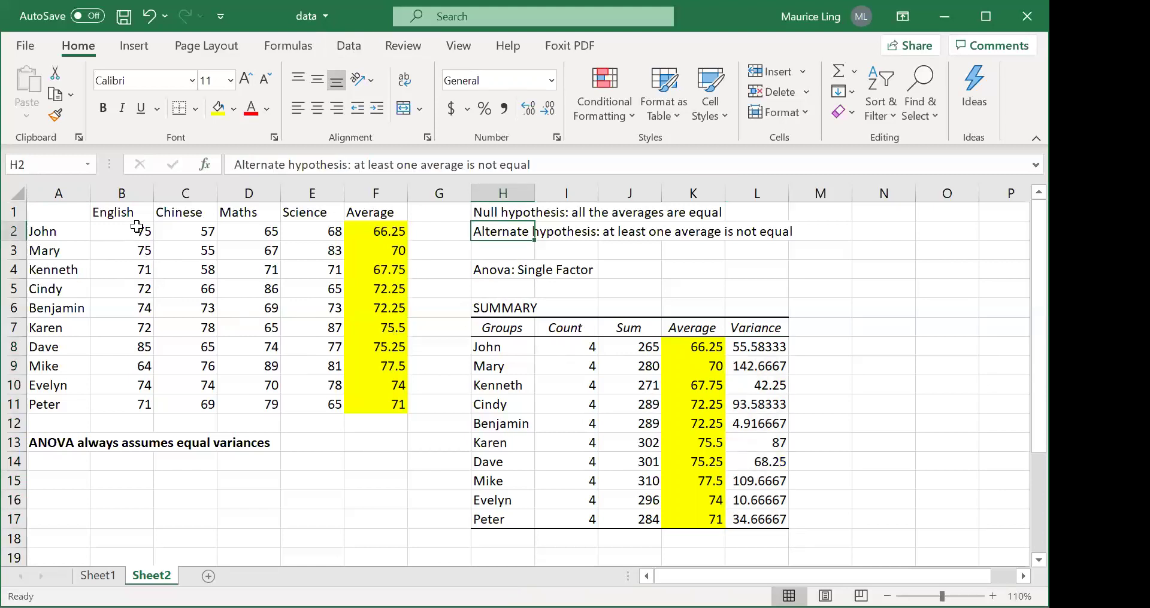
click(138, 227)
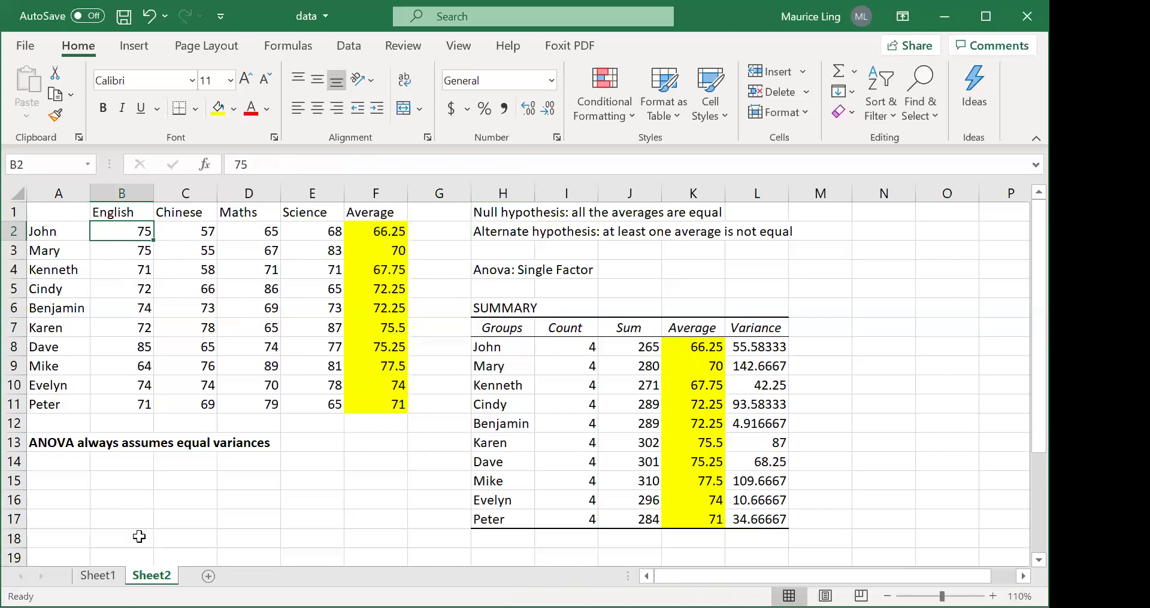
- On Sheet1, review the null and alternate hypotheses in G1:G2 and inspect the English and Chinese scores in B1:C11 as a pair
click(98, 576)
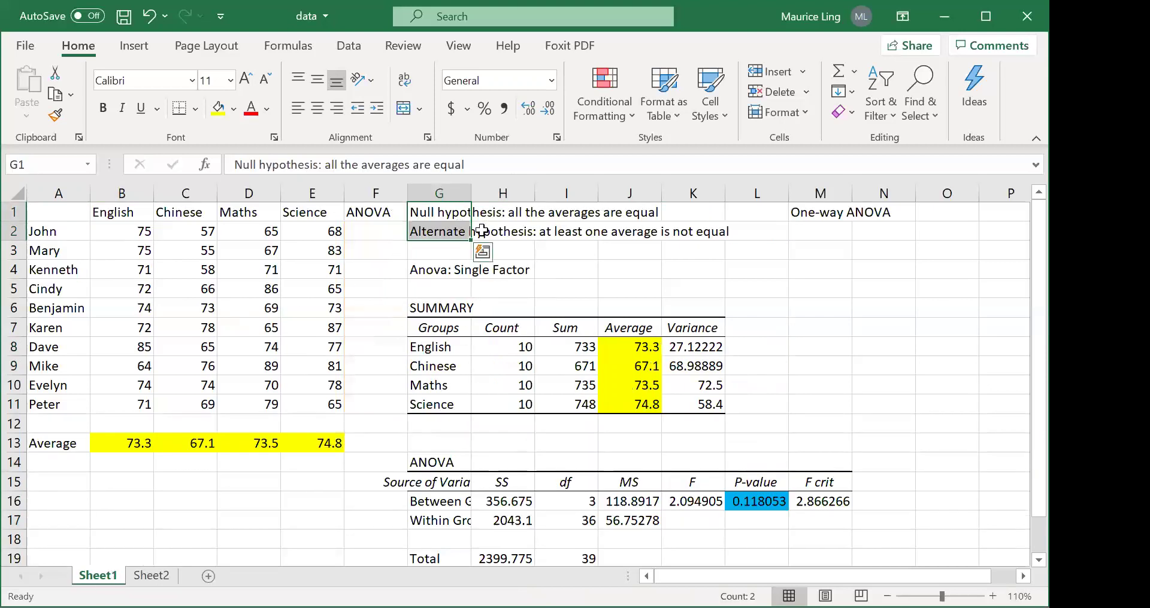
click(451, 233)
click(444, 215)
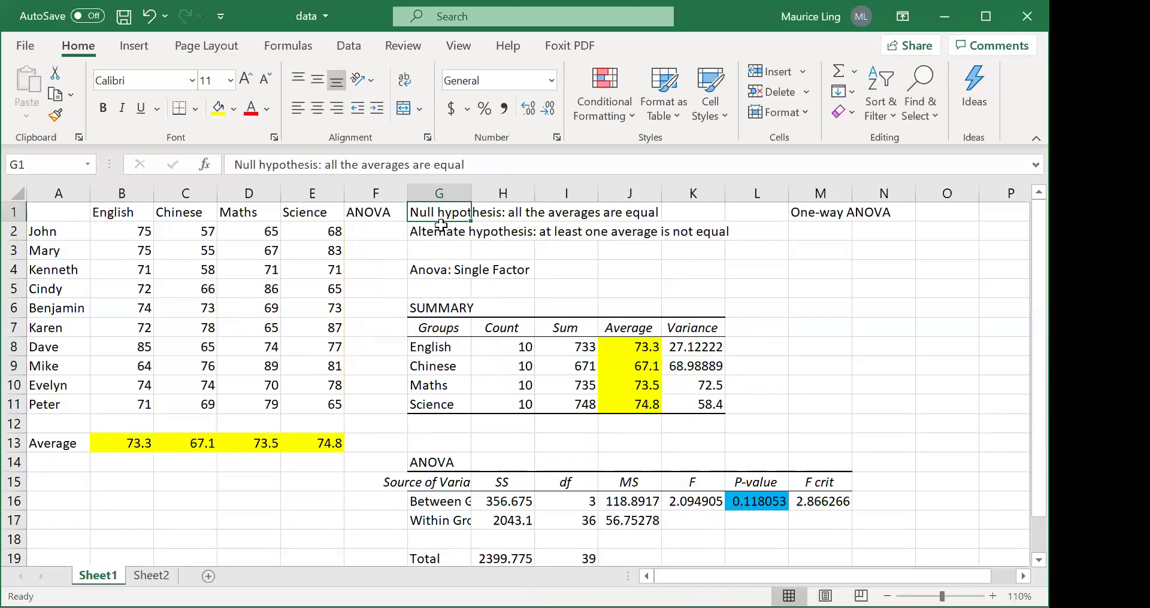
click(437, 233)
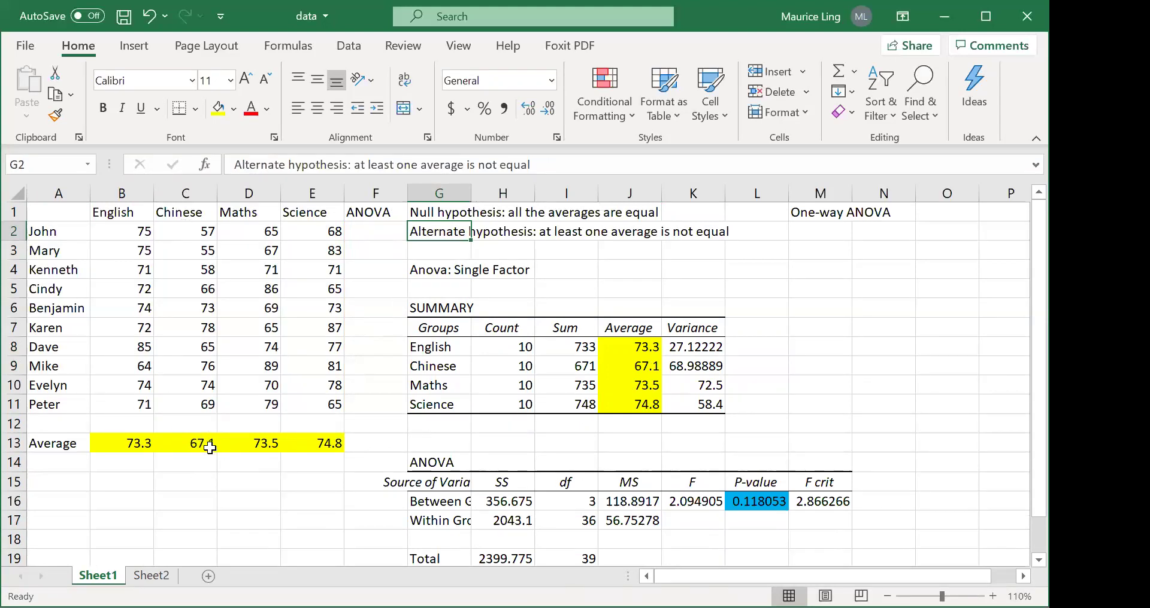
drag(135, 214, 177, 407)
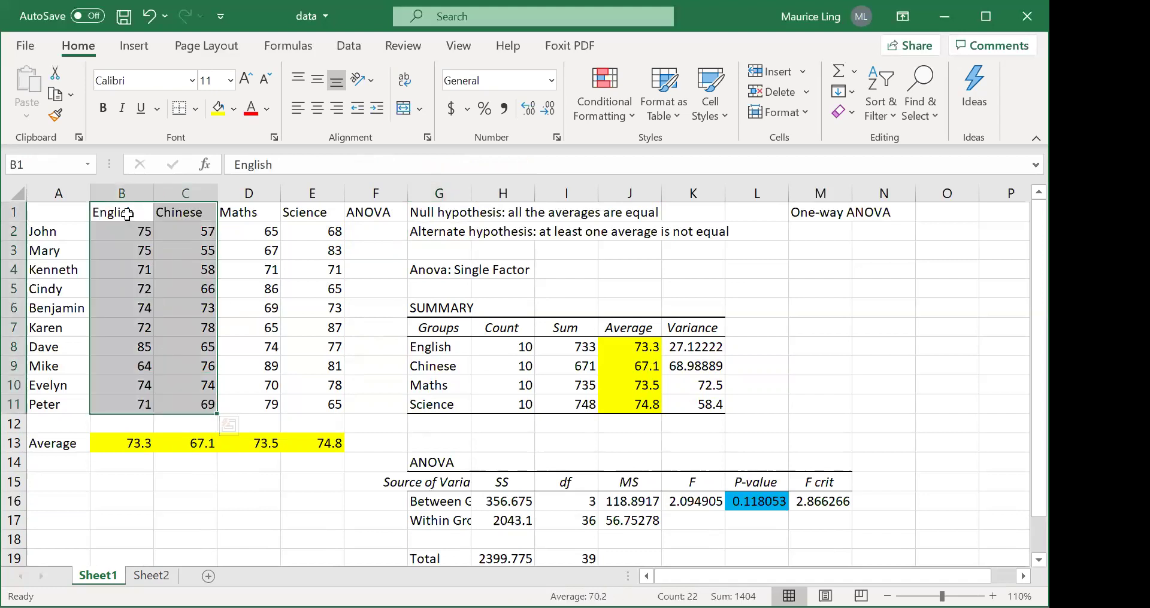